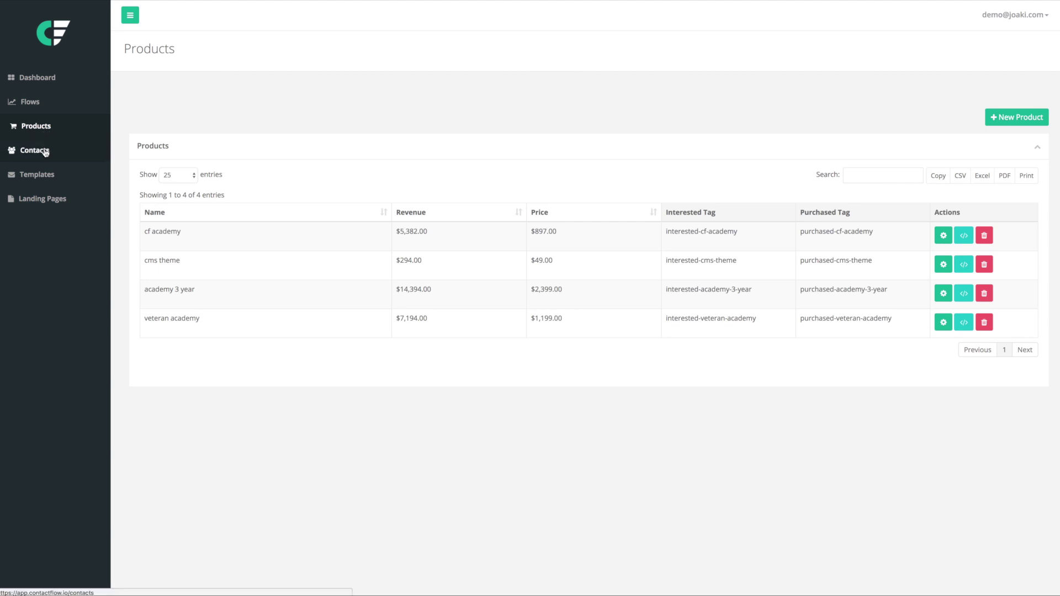
Go to Contacts > Import and download the CSV contact upload template.
left_click(45, 153)
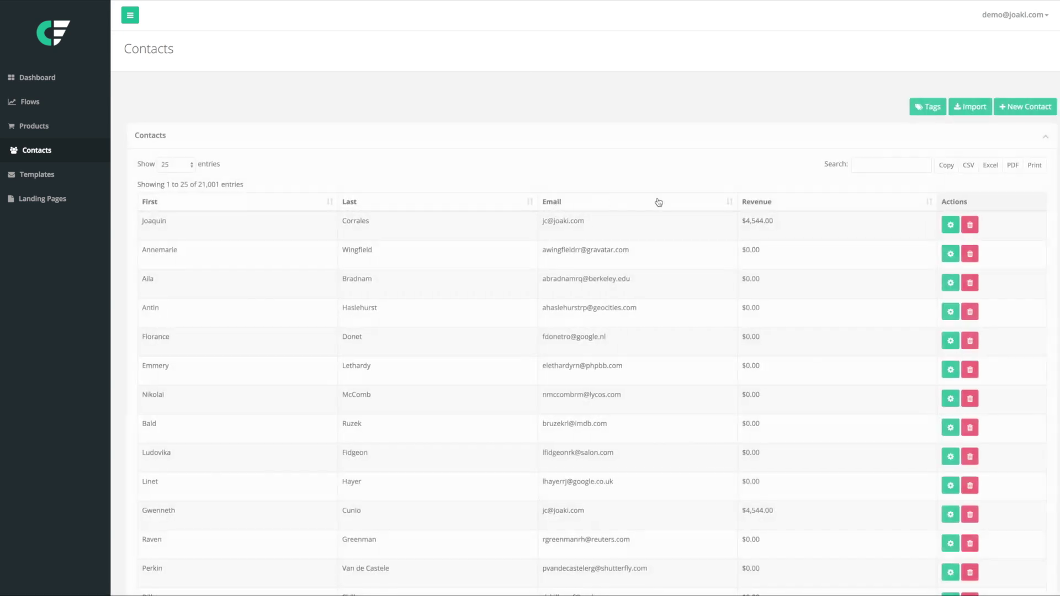
left_click(955, 113)
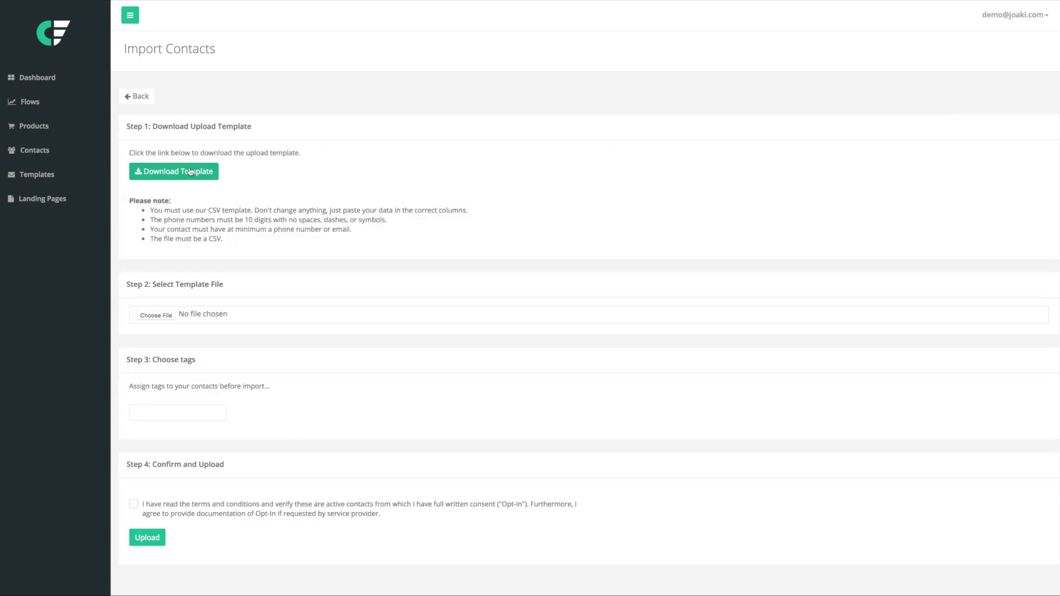
left_click(188, 173)
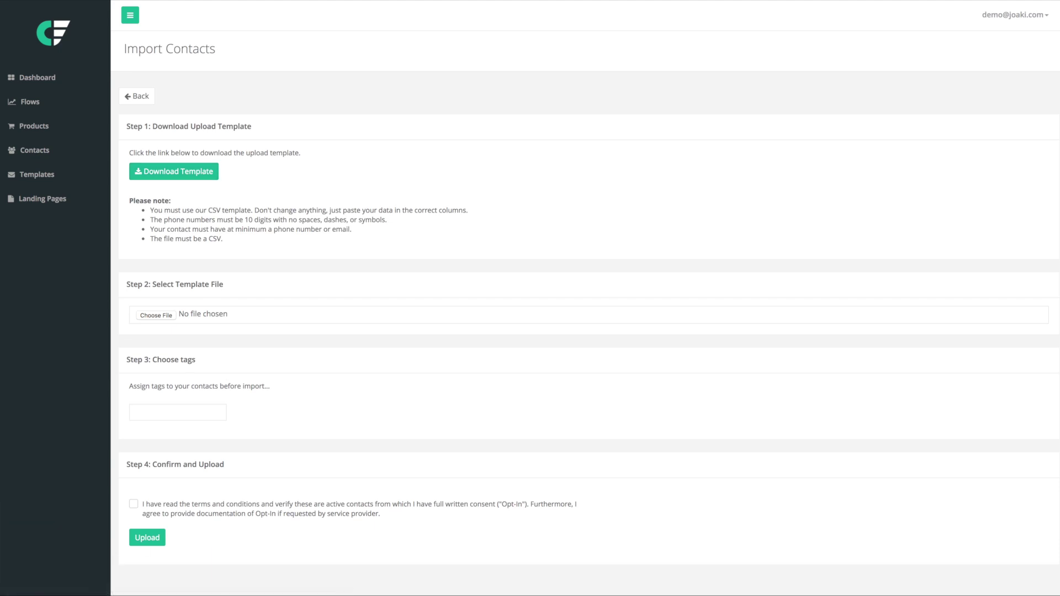
Check the template's first_name, last_name, email and phone_number headers and sample row, then close Excel.
left_click_drag(303, 0, 403, 53)
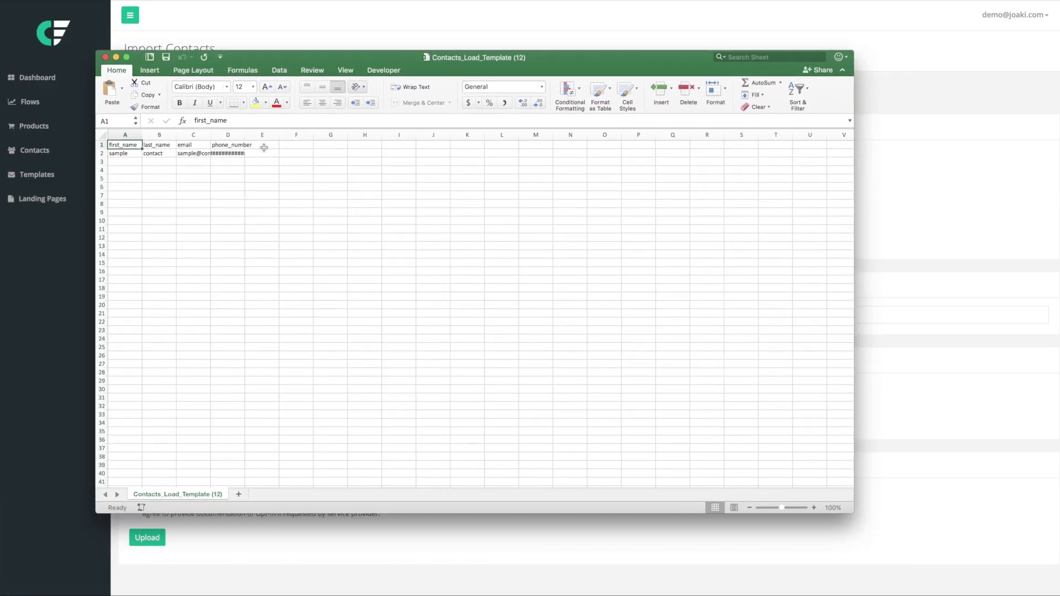
left_click(156, 147)
left_click(190, 147)
left_click(226, 147)
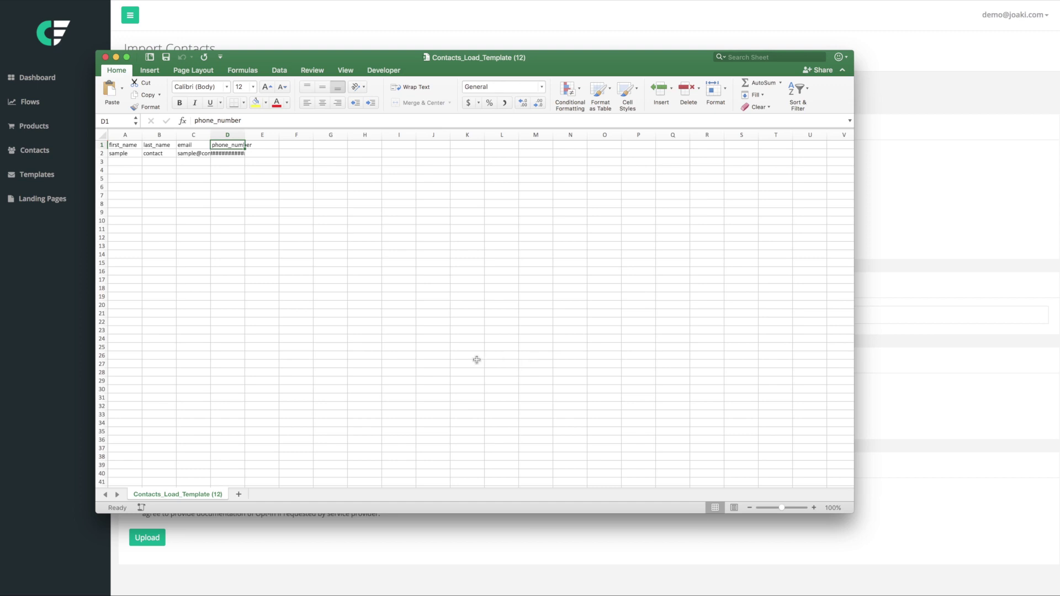
left_click(122, 153)
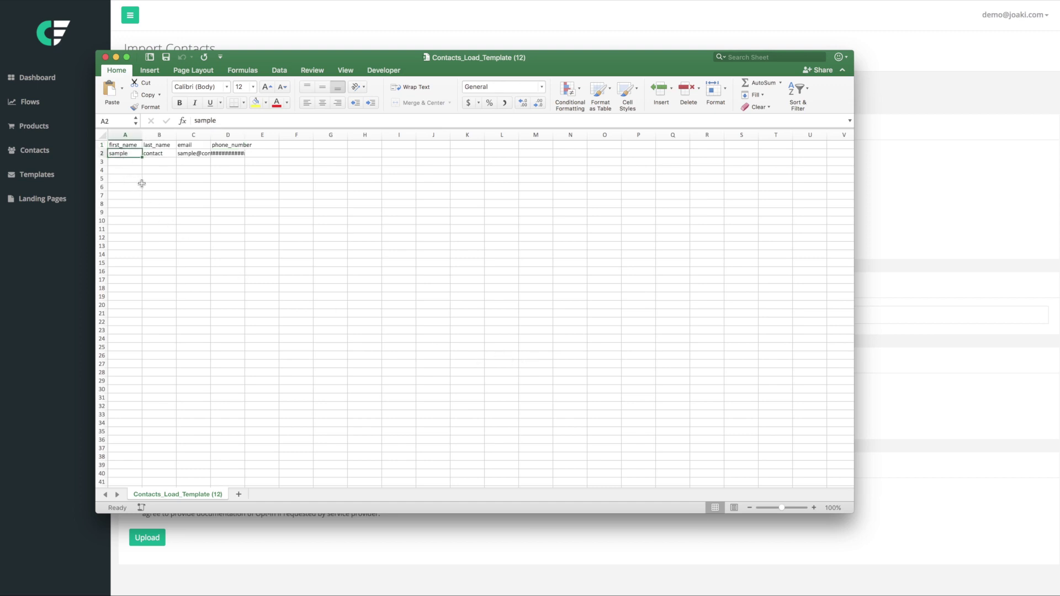
left_click(155, 157)
left_click(194, 156)
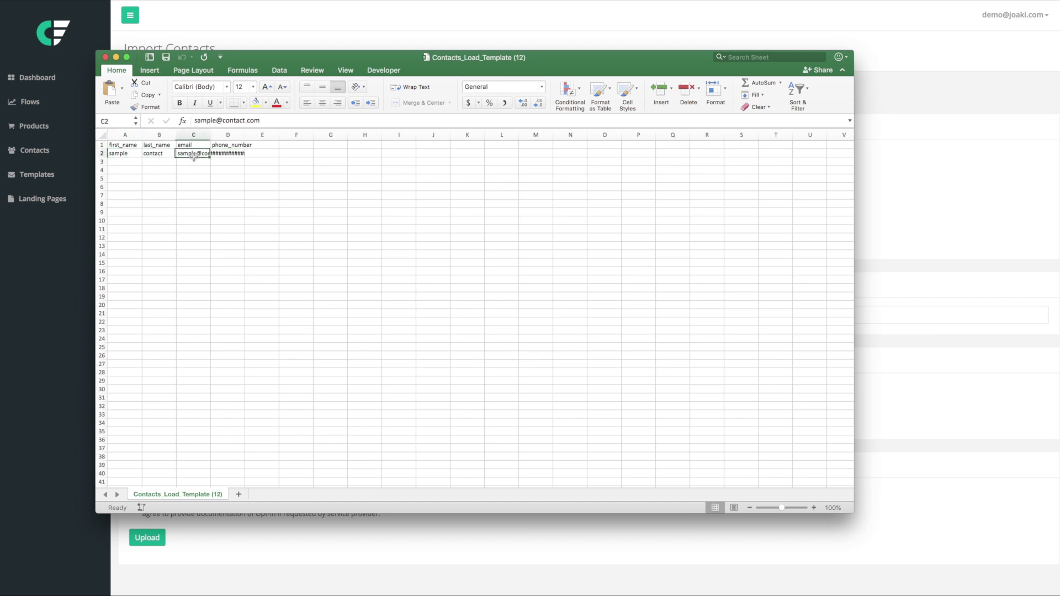
left_click(222, 155)
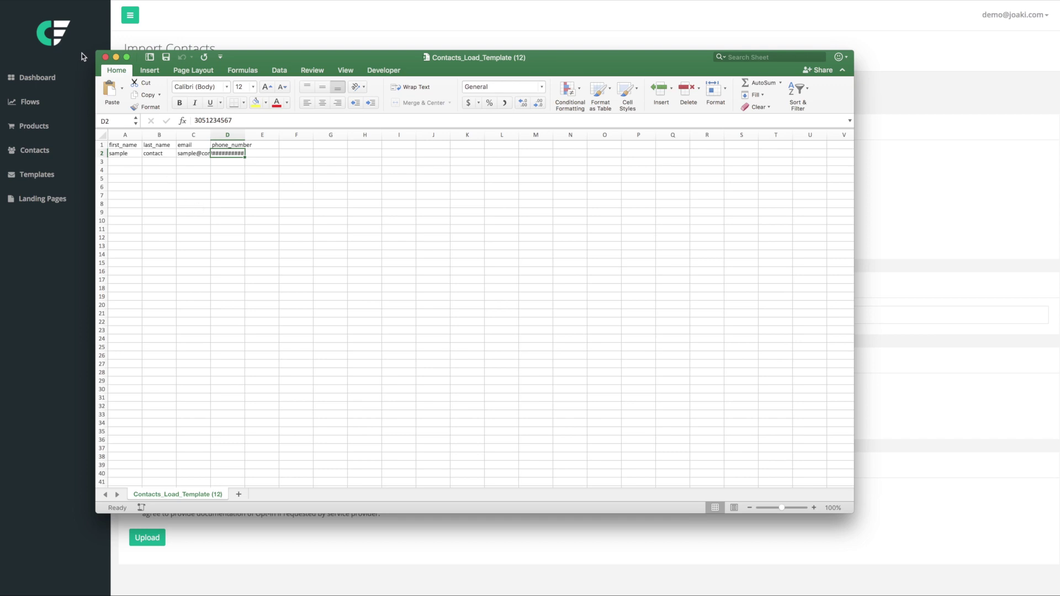
left_click(105, 57)
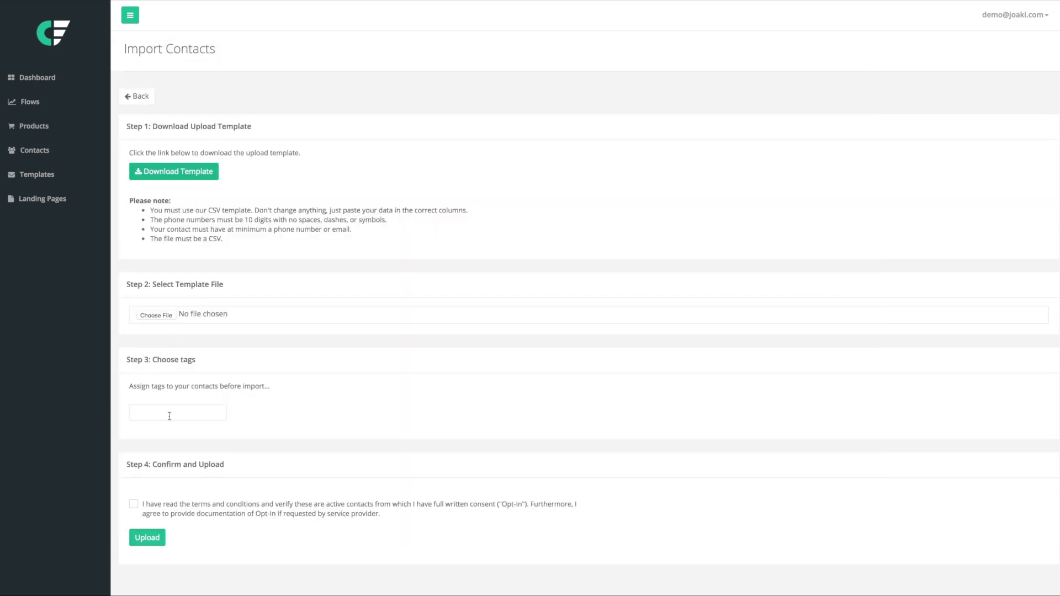
Browse for the filled-in contact file, add the import tag 'optint', and return to Contacts.
left_click(162, 315)
left_click(180, 410)
type("optint")
key("Return")
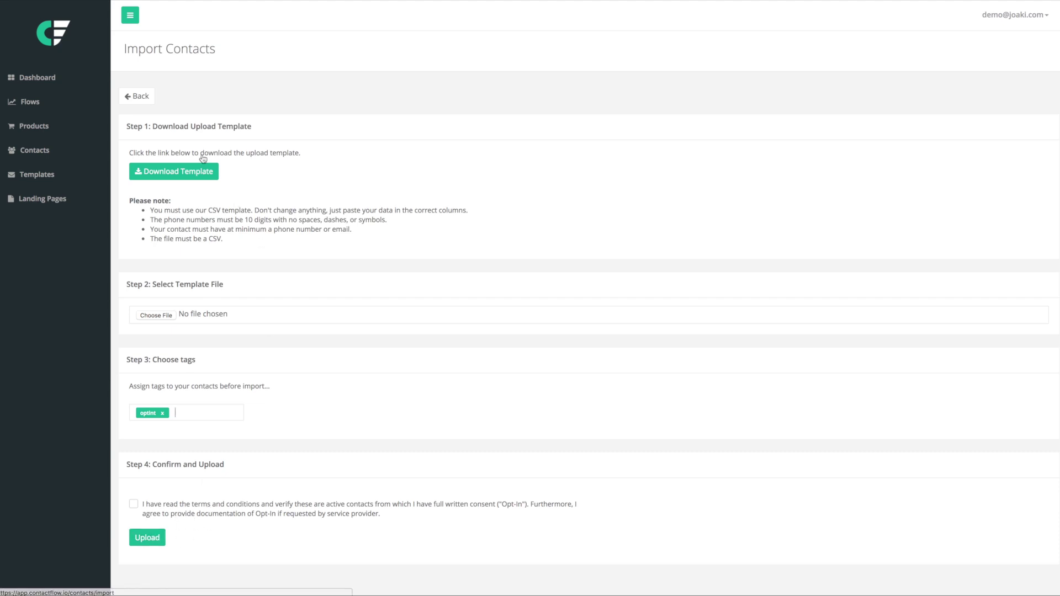
left_click(78, 153)
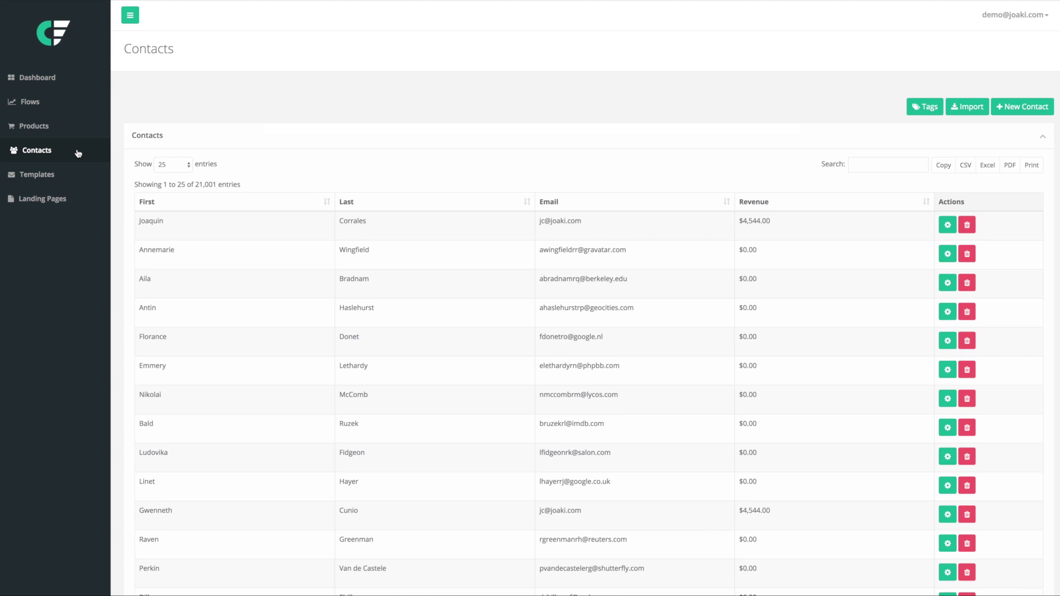
Create a new flow from the Flows page.
left_click(52, 108)
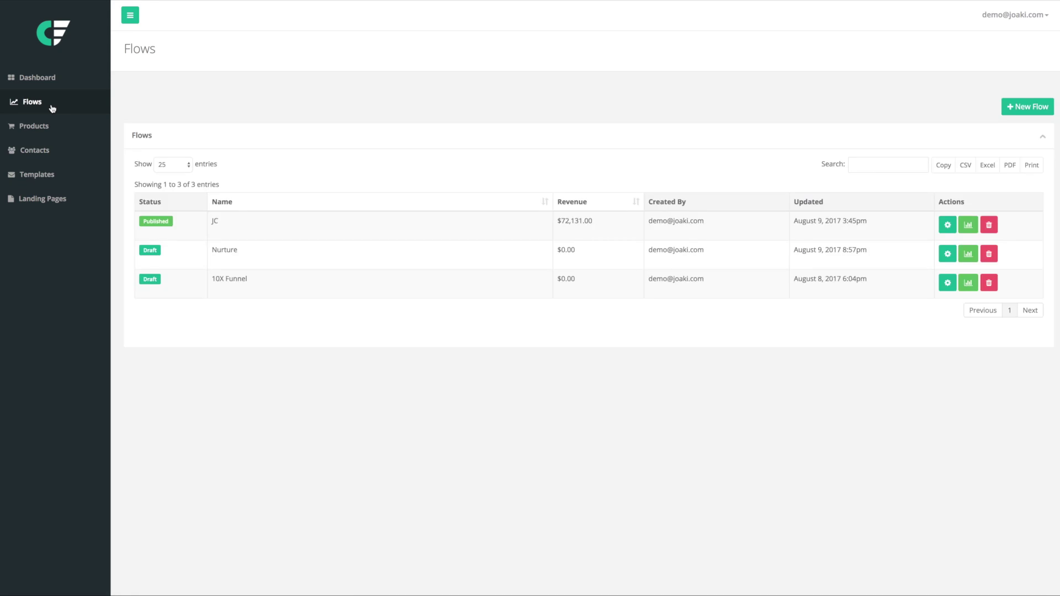
left_click(1008, 109)
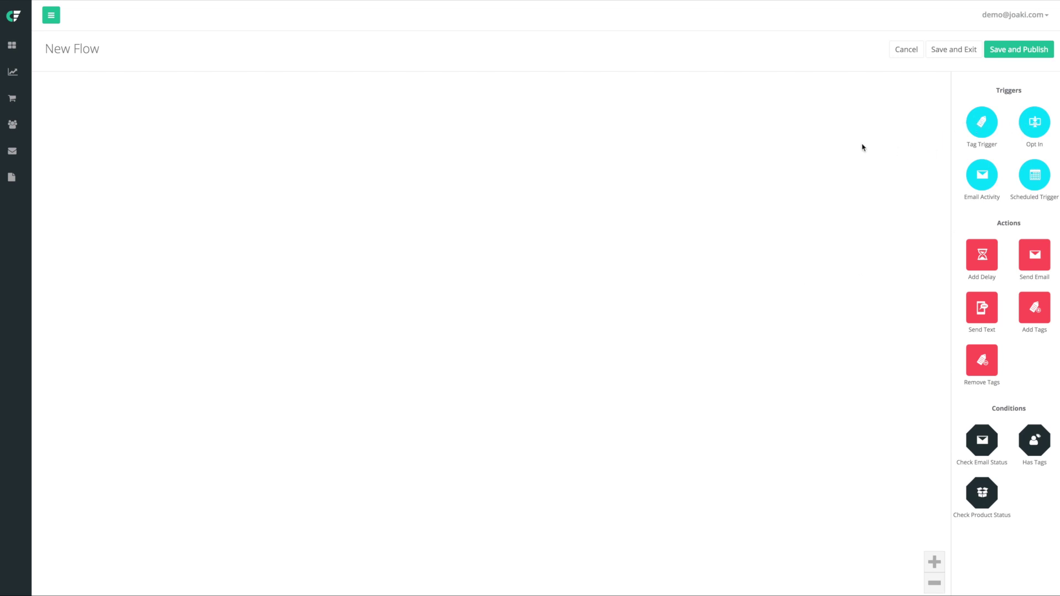
Add a Tag Trigger for the 'opt-in' tag that enrolls current and future tagged contacts.
left_click_drag(980, 138, 205, 203)
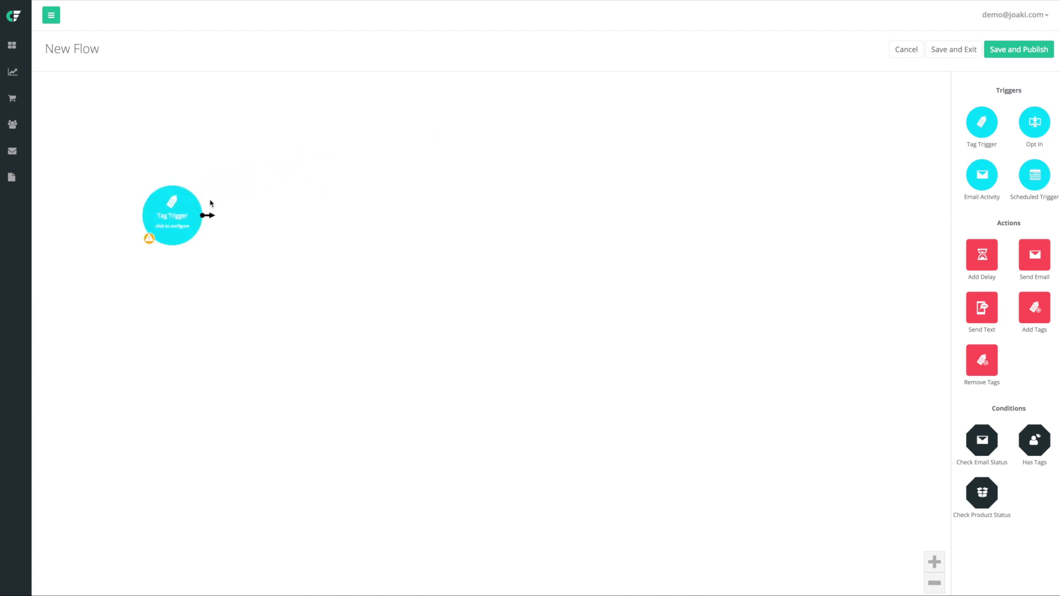
left_click_drag(198, 203, 161, 218)
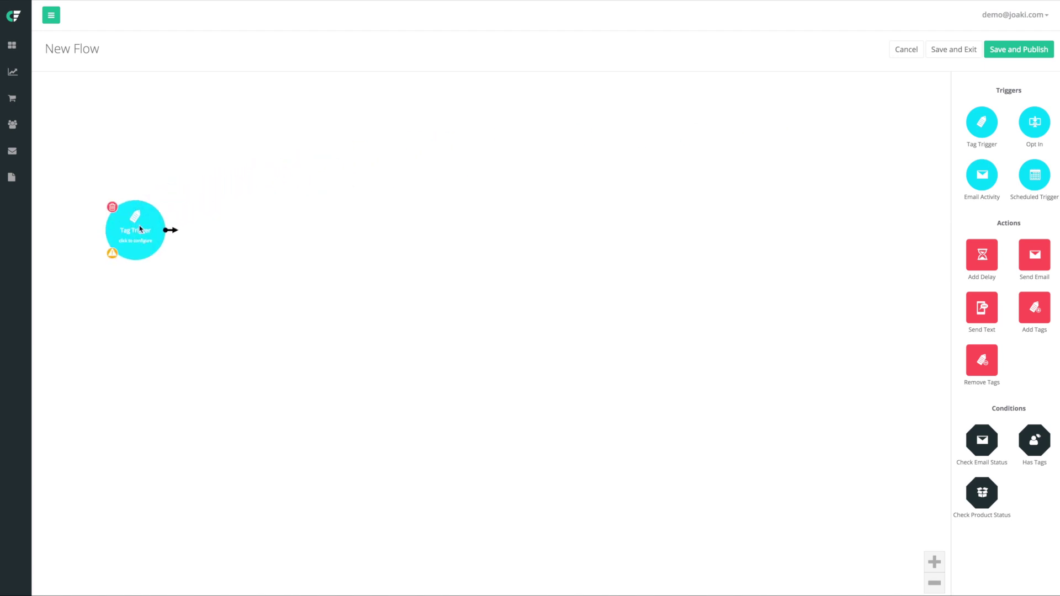
left_click(140, 229)
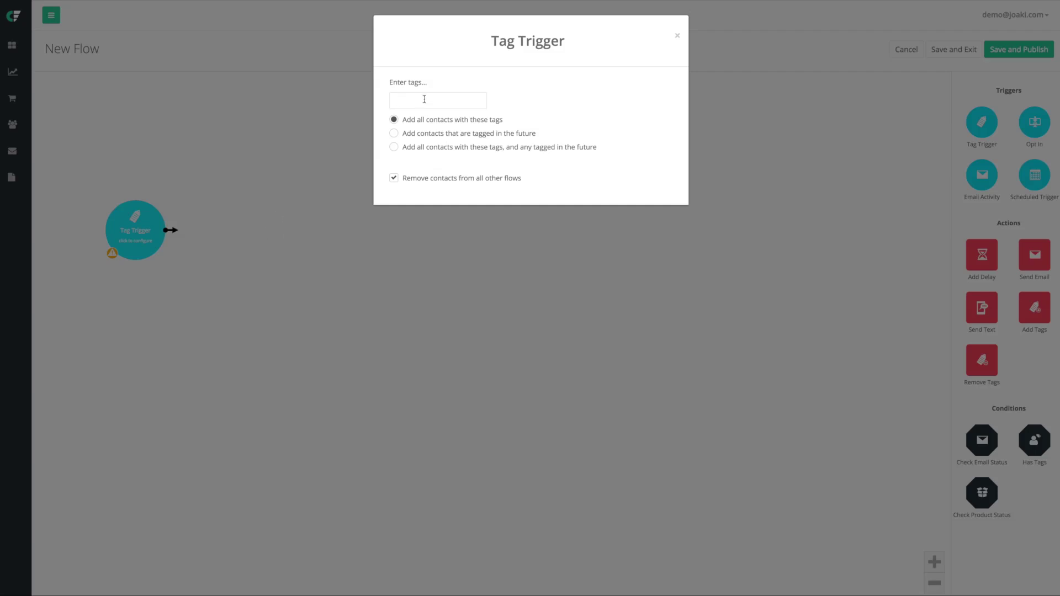
left_click(424, 99)
type("opt-in")
key("Return")
left_click(476, 148)
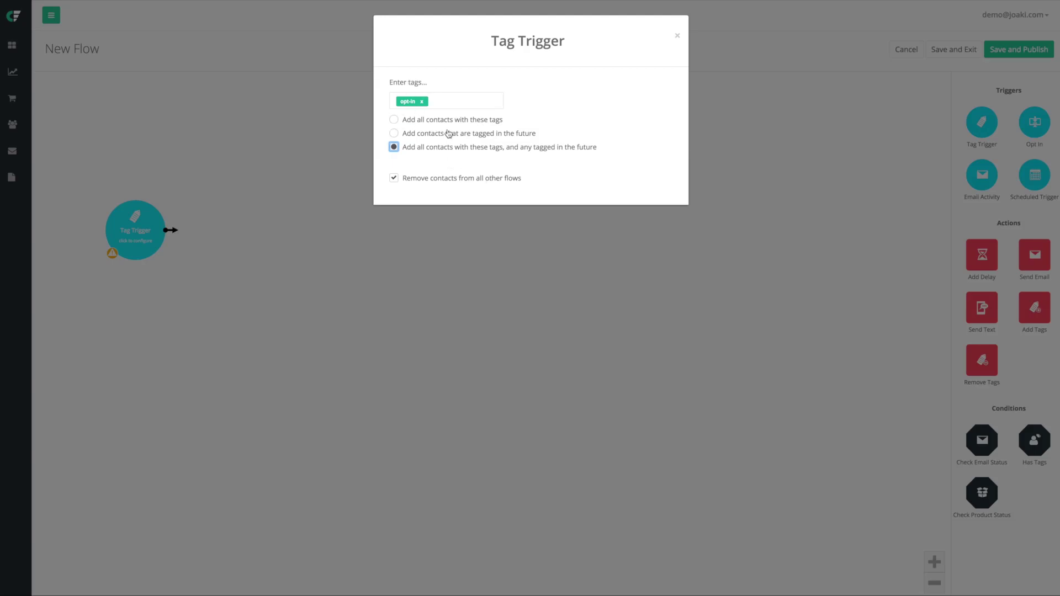
left_click(481, 239)
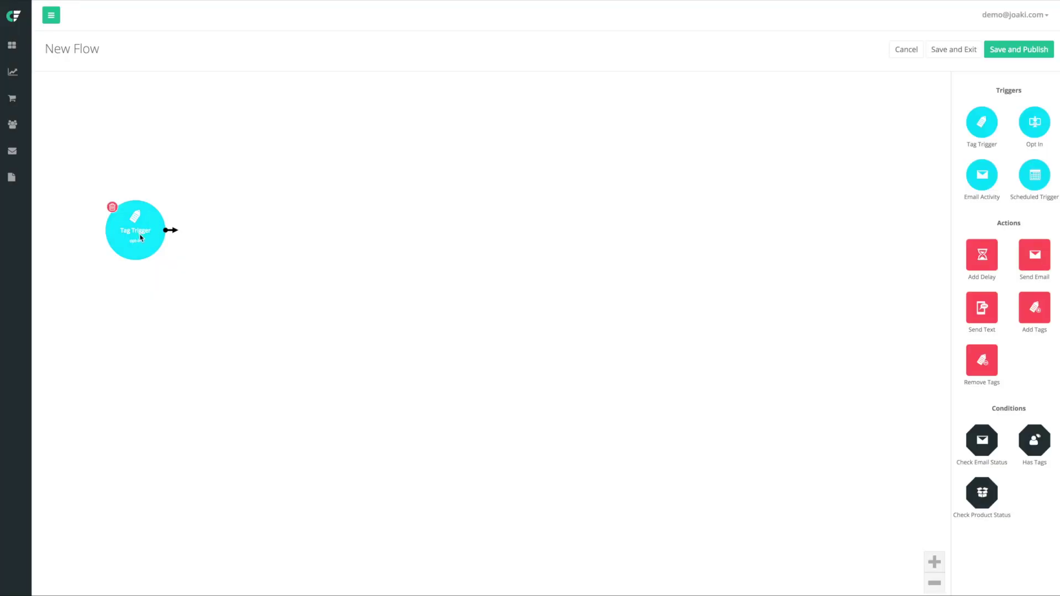
Place a Send Email action right after the Tag Trigger and open its settings.
left_click_drag(143, 237, 154, 271)
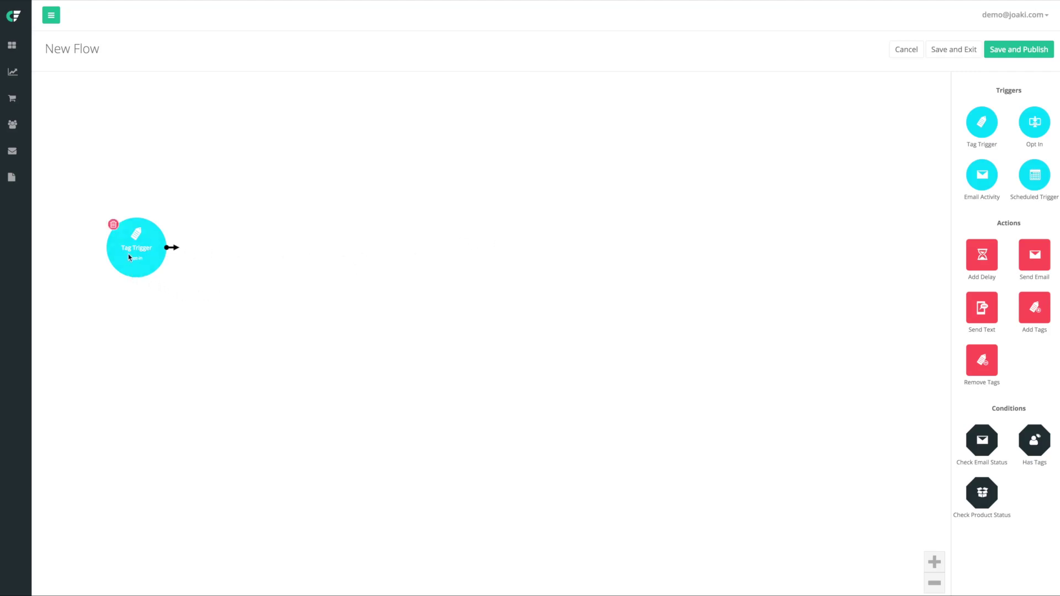
left_click_drag(1033, 263, 243, 252)
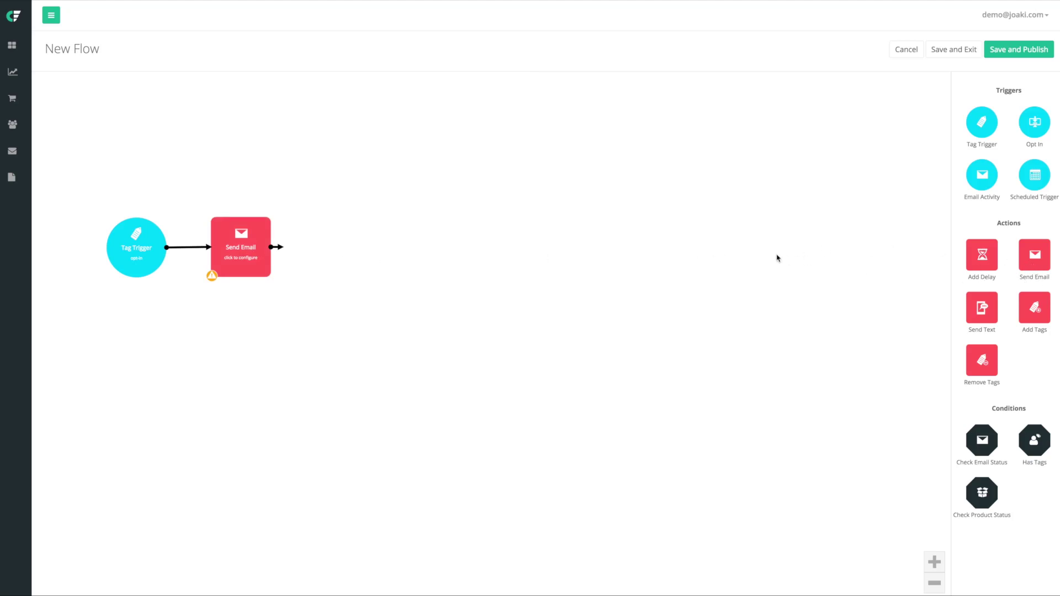
left_click(233, 261)
Keep the prefilled sender name and address and set the subject to 'Here's what i promised.....'.
left_click(449, 103)
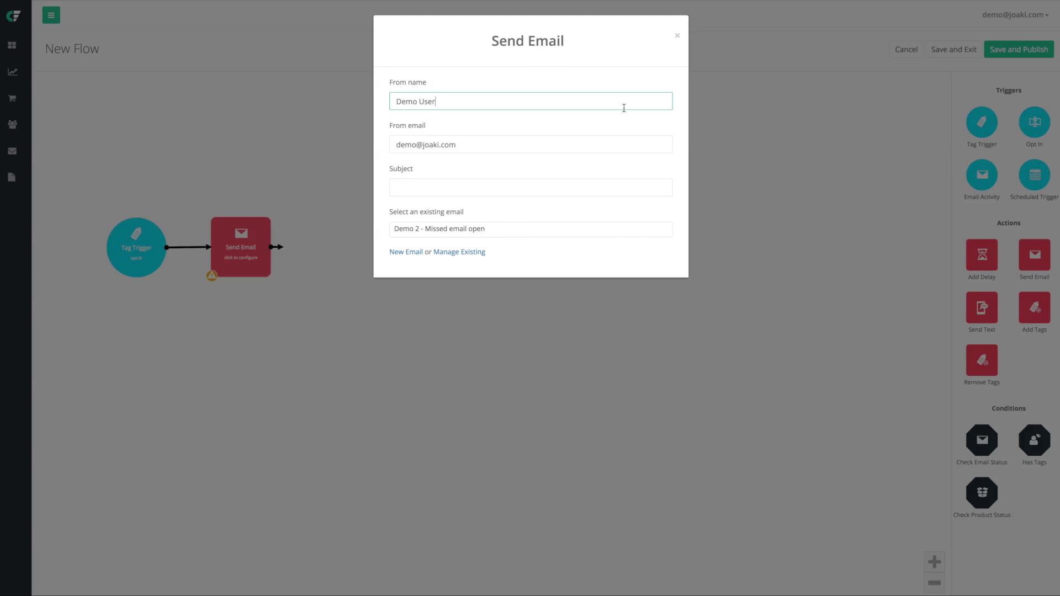
key("Tab")
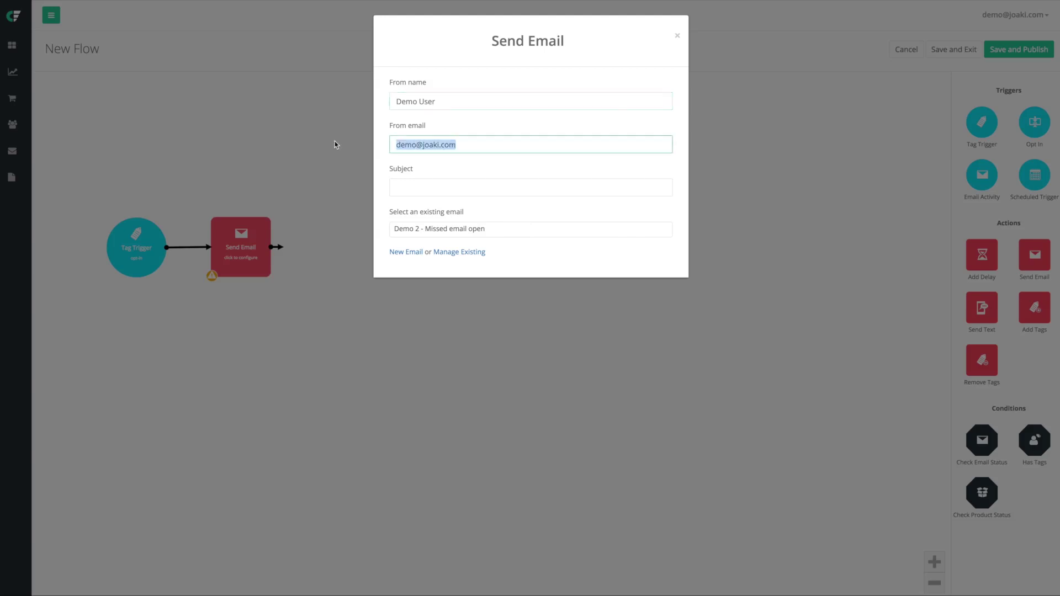
left_click(420, 191)
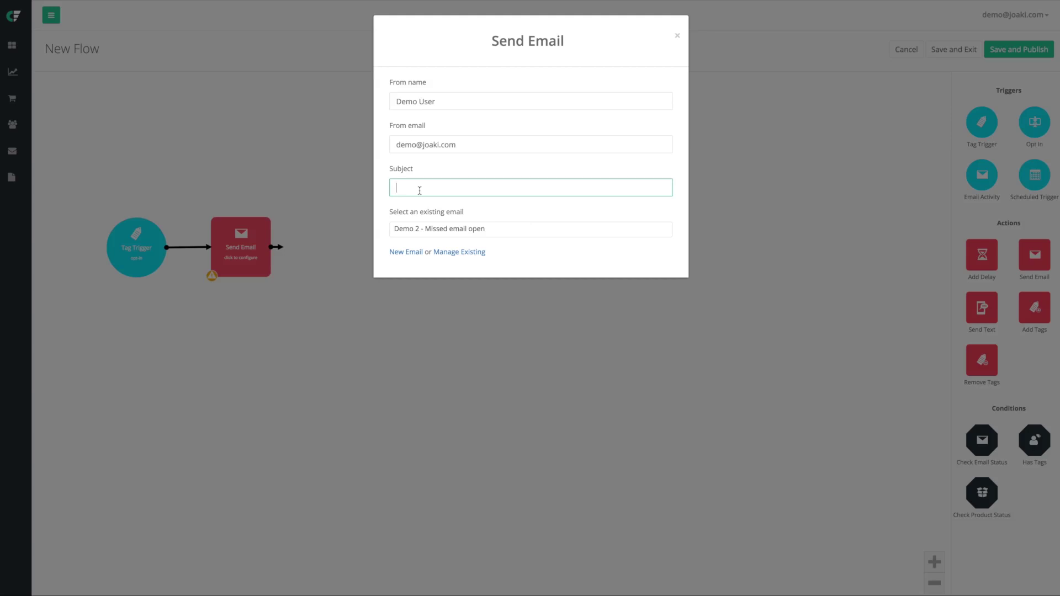
type("Here's what i promised....")
Create a new email for the step and browse the default content blocks.
left_click(409, 252)
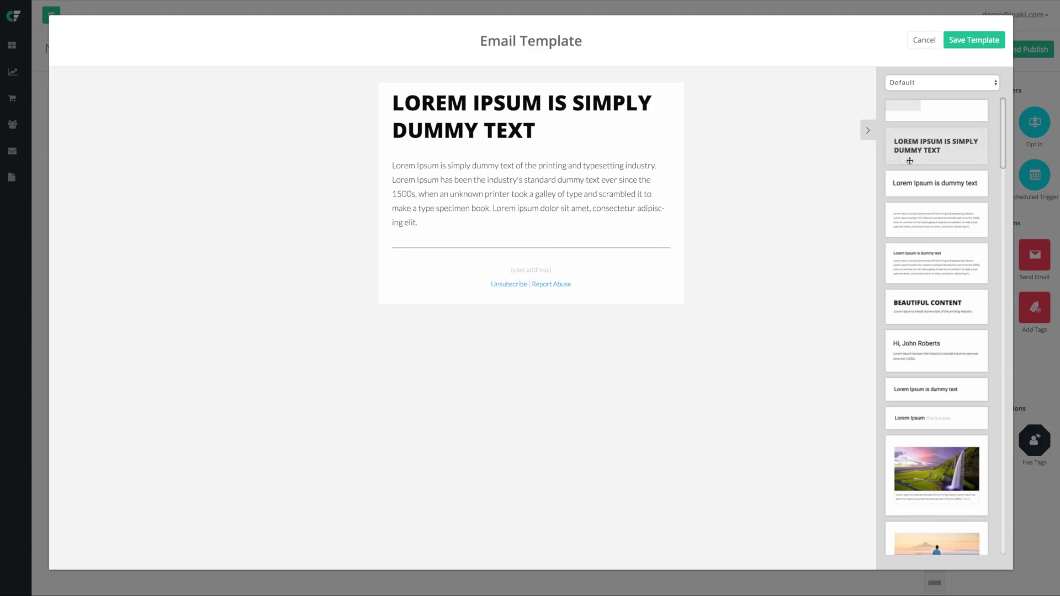
scroll(914, 162, "down", 10)
scroll(914, 162, "down", 12)
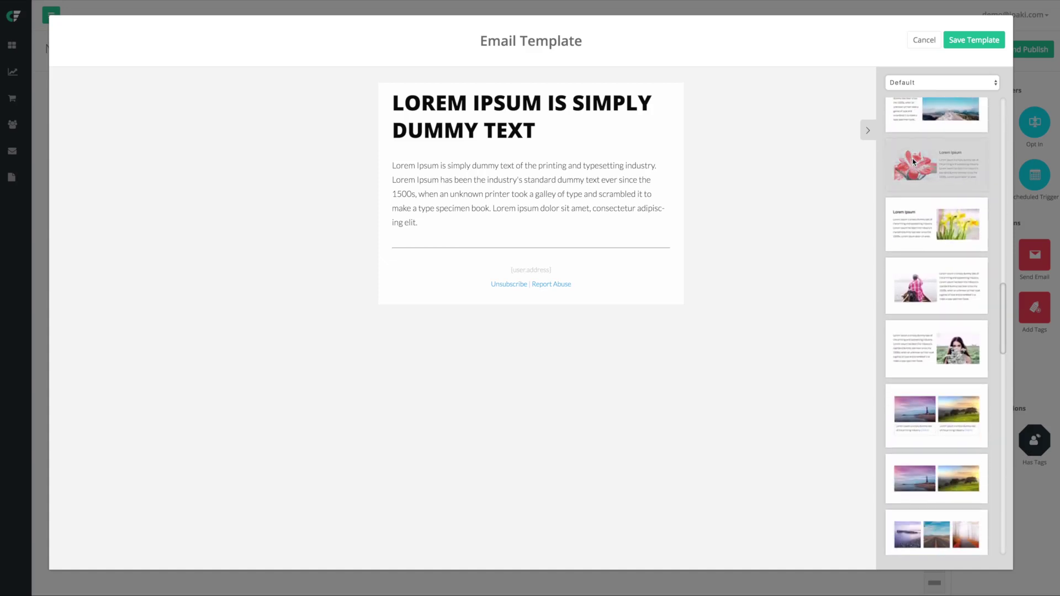
scroll(913, 162, "down", 6)
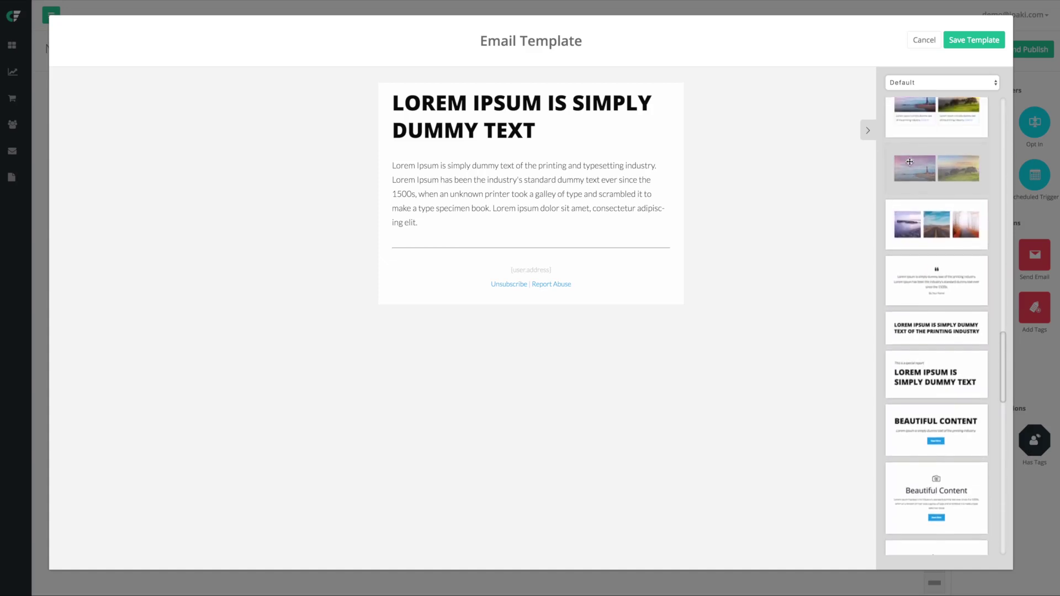
left_click(503, 169)
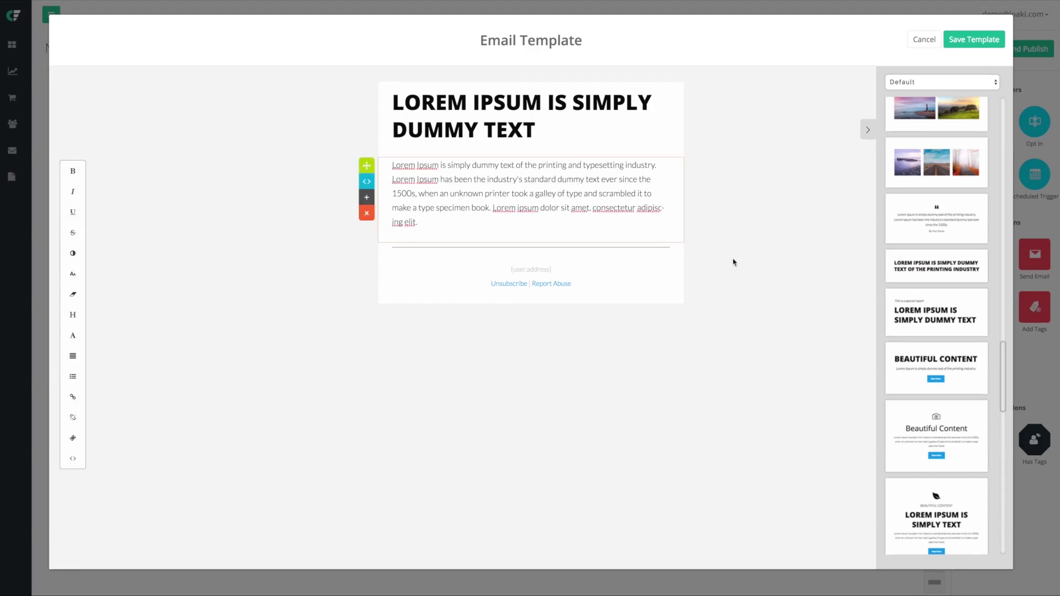
scroll(952, 387, "down", 8)
scroll(952, 387, "down", 10)
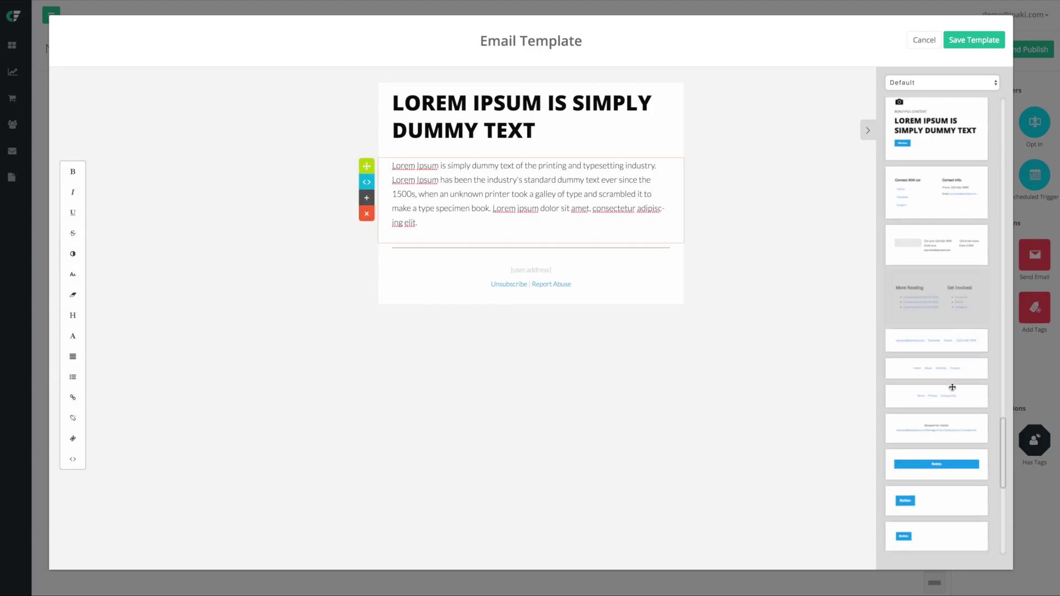
scroll(952, 387, "down", 10)
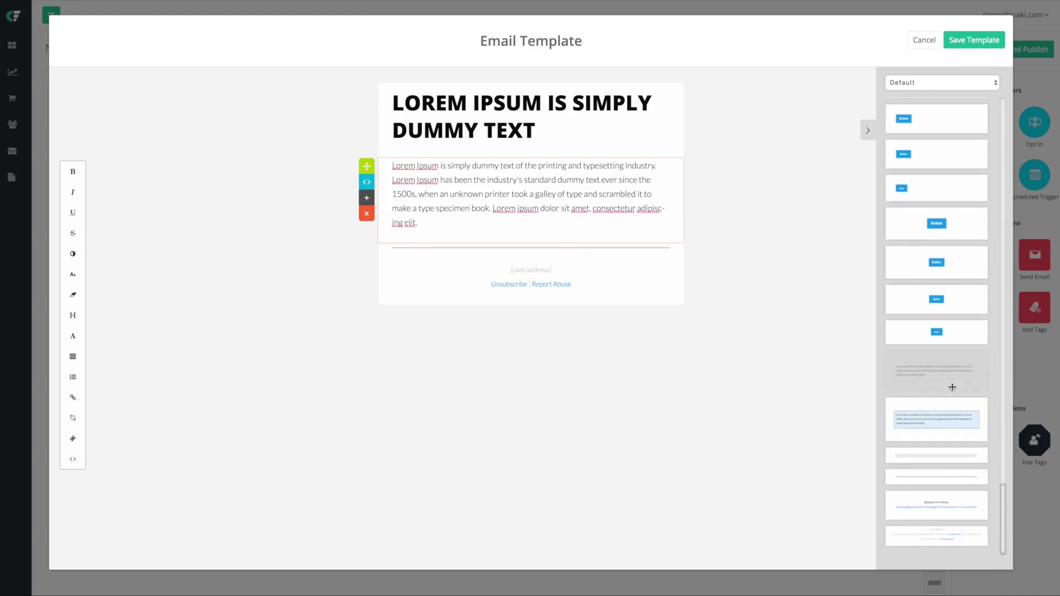
scroll(950, 471, "up", 20)
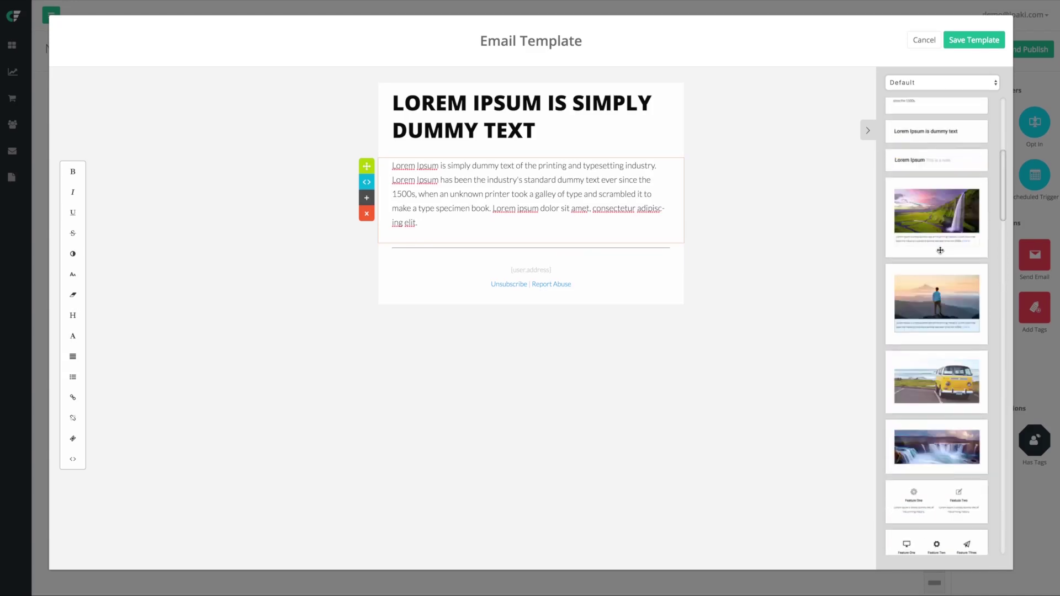
Switch the block library category from Default to All and browse the blocks.
left_click(912, 83)
left_click(910, 92)
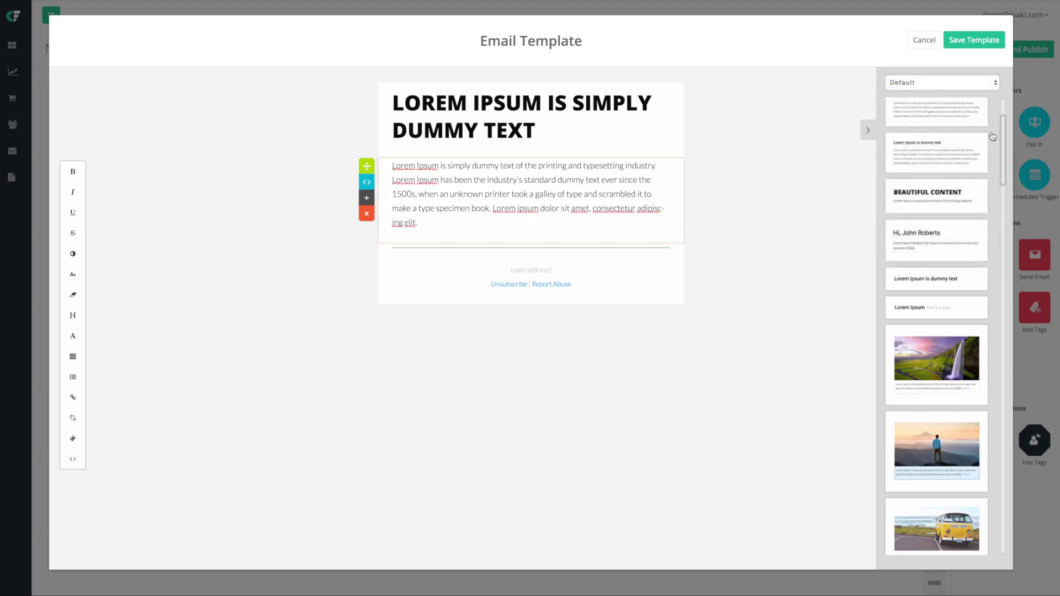
scroll(1004, 132, "down", 3)
scroll(1004, 132, "down", 5)
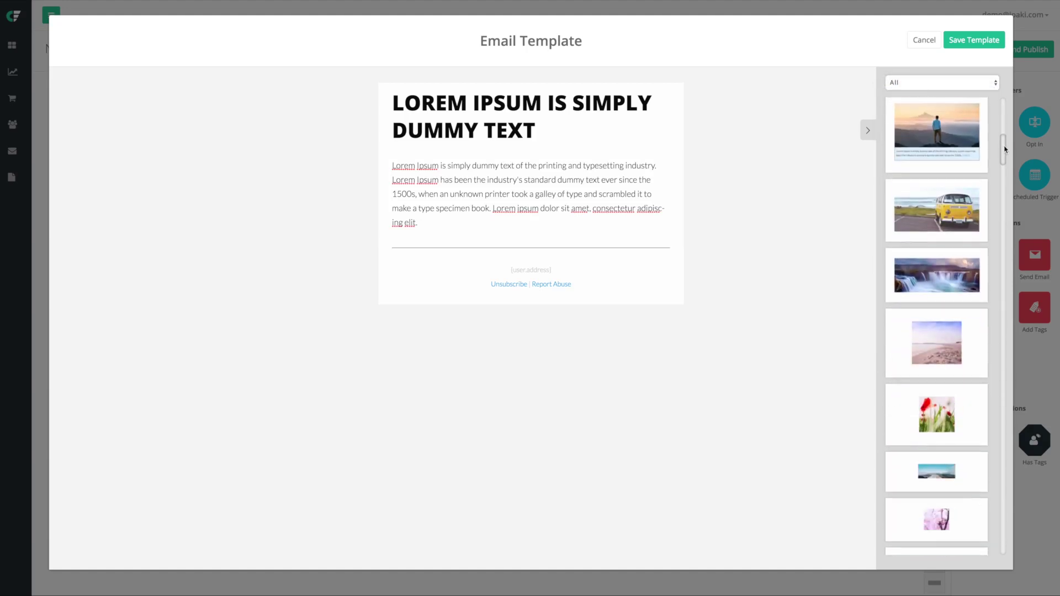
Drop the yellow van image block below the body paragraph and begin trimming the paragraph.
left_click_drag(955, 199, 587, 177)
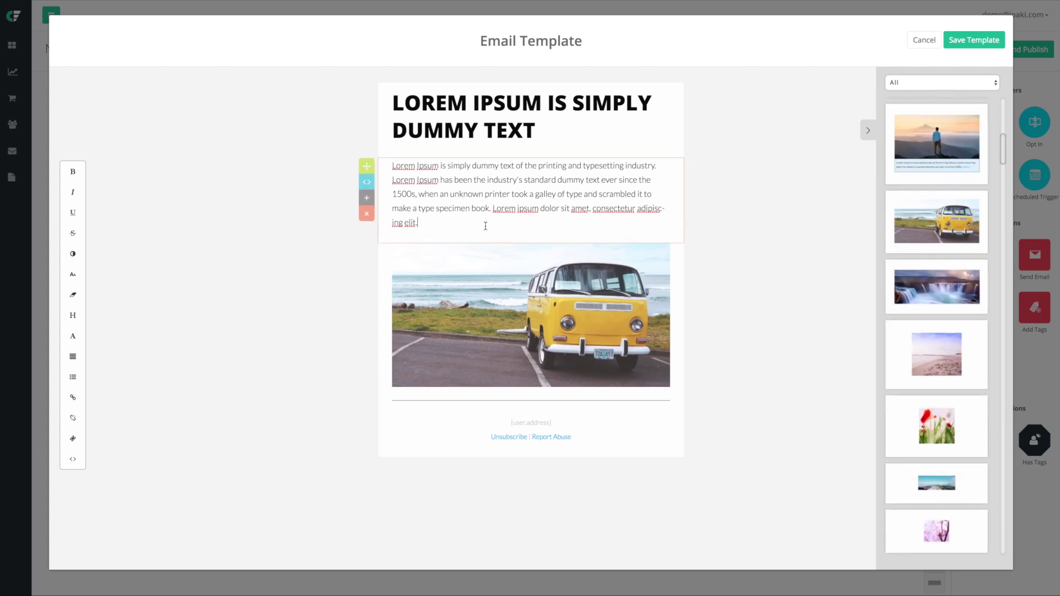
key("BackSpace")
key("BackSpace")
key("BackSpace")
key("BackSpace")
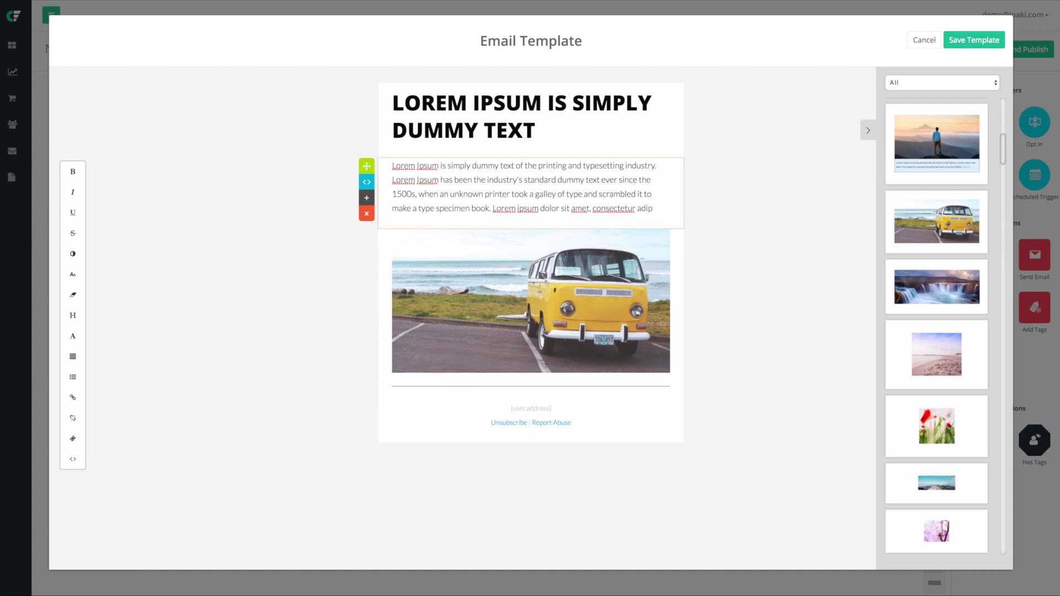
Edit the paragraph's end and insert the {first_name} merge tag after the heading's last word.
key("BackSpace")
type("sdflsdlfdsfsdfsdf")
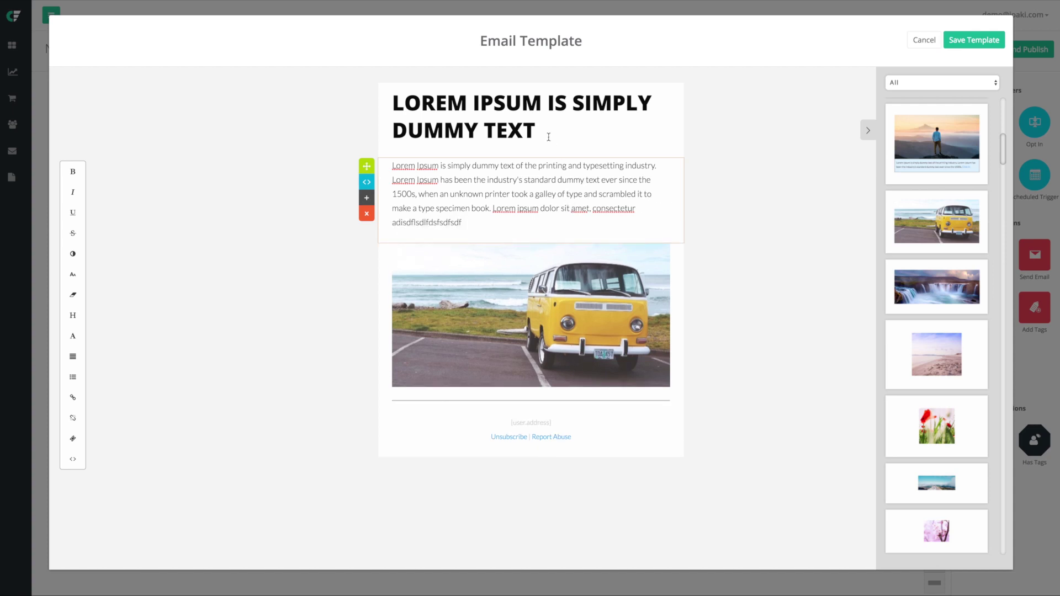
left_click(548, 137)
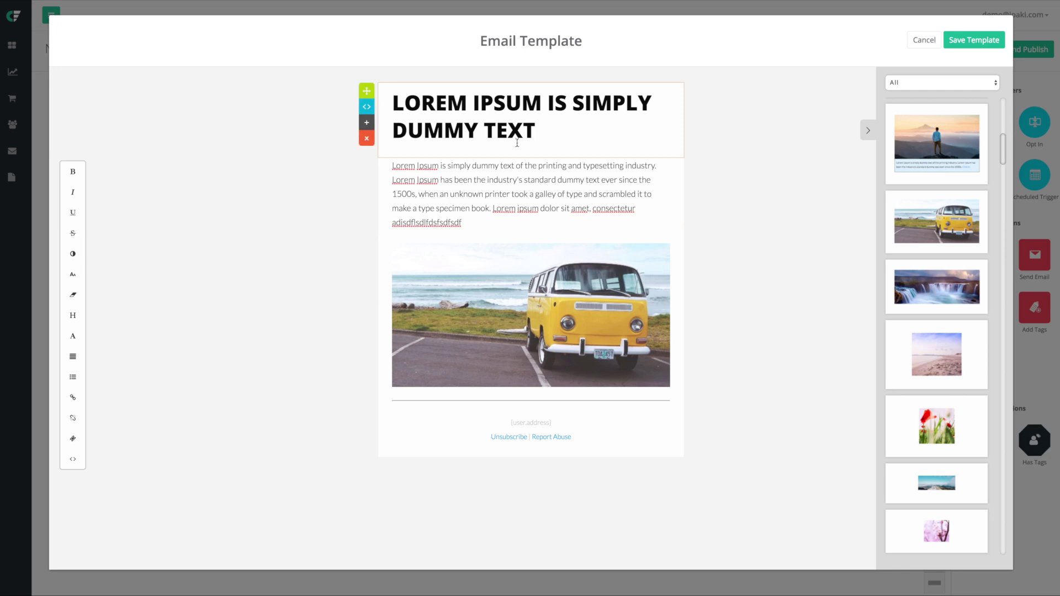
left_click(73, 440)
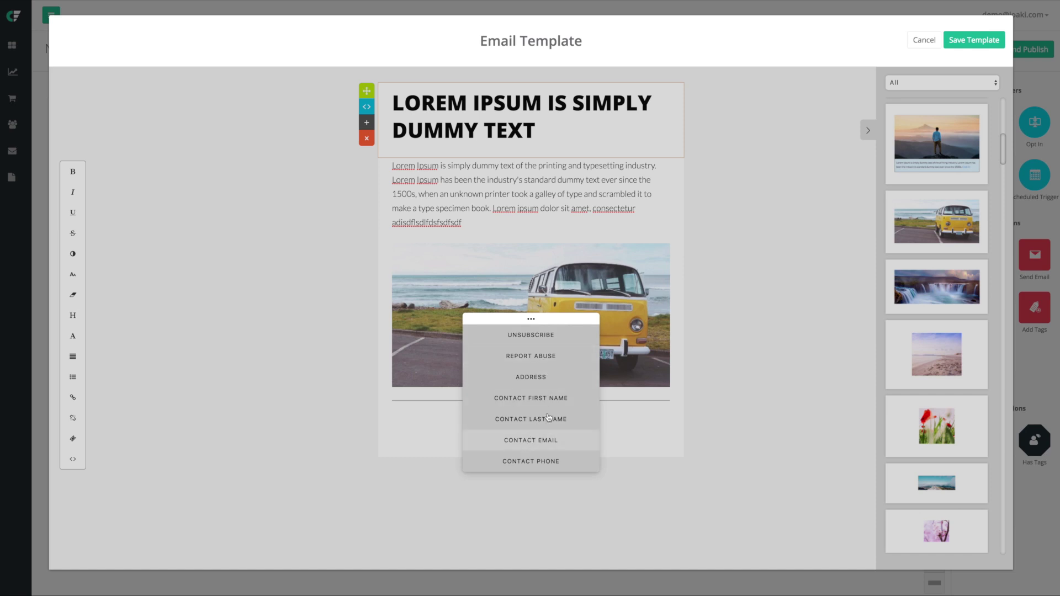
left_click(533, 401)
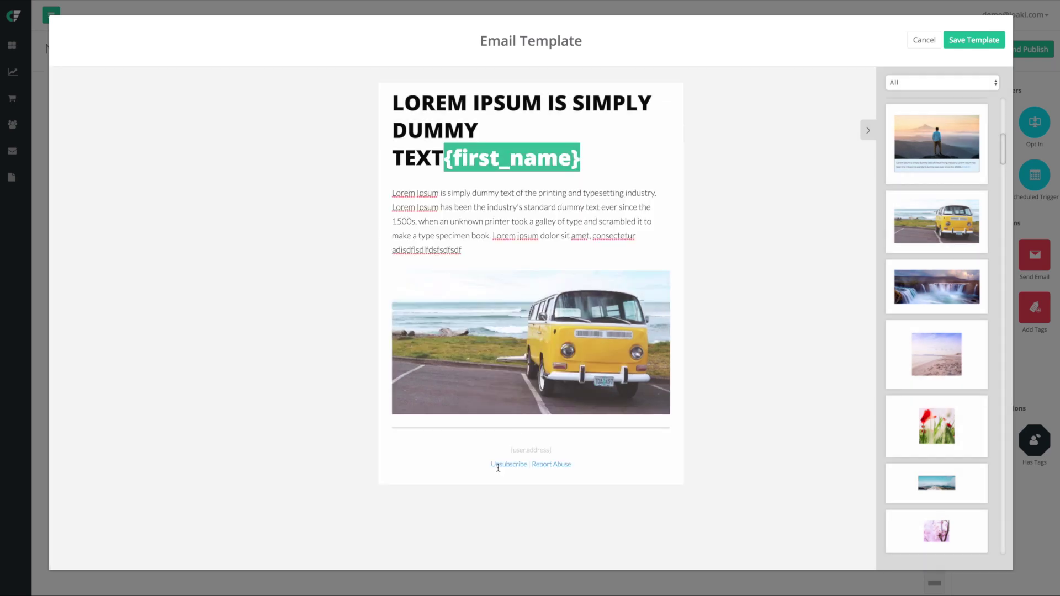
left_click(523, 131)
left_click_drag(444, 164, 596, 157)
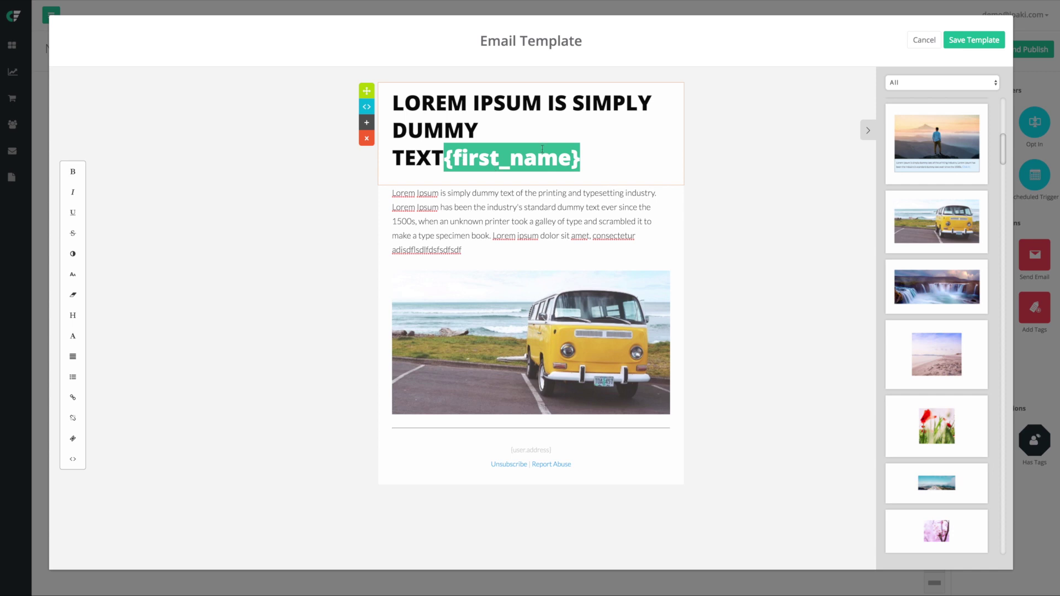
End the body paragraph with '{first_name}, we miss you'.
left_click(471, 251)
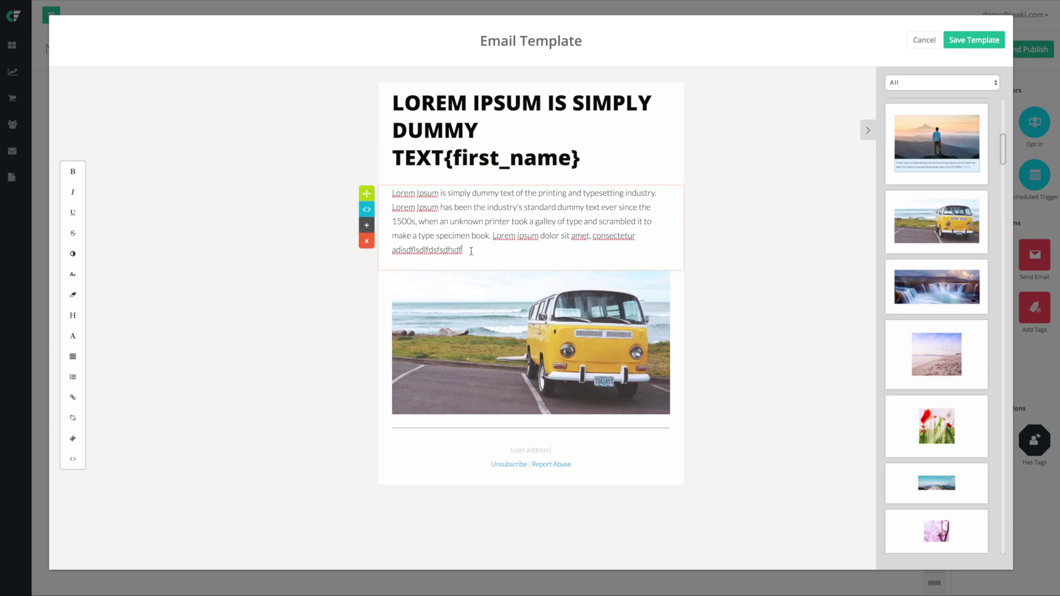
left_click(72, 438)
left_click(500, 325)
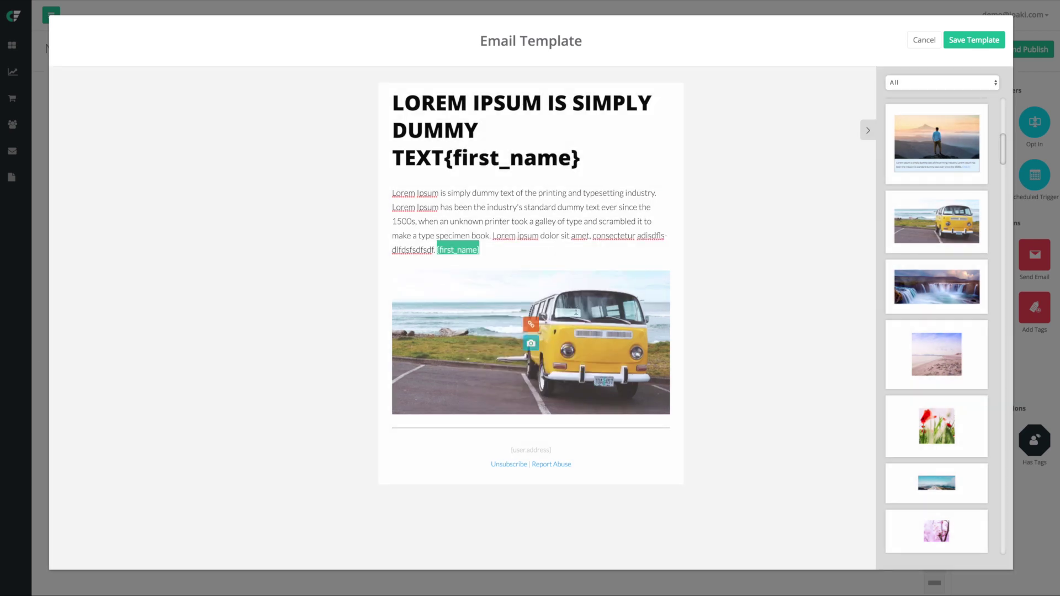
type(", we miss yo")
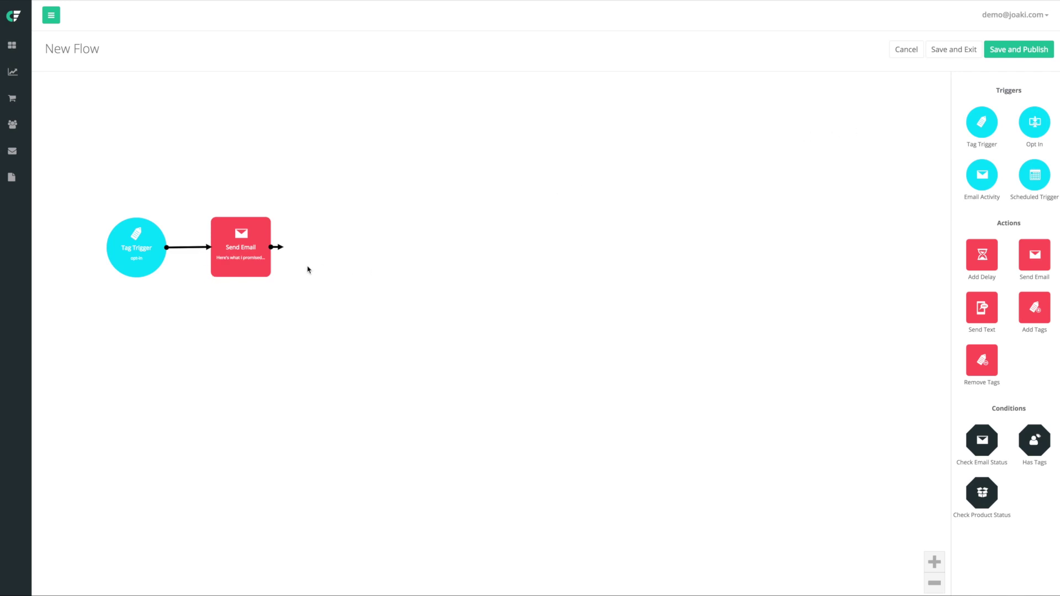
Save the email template and return to the canvas showing Tag Trigger and Send Email.
mouse_move(137, 249)
Add a delay step connected after Send Email and set it to 2 days.
left_click_drag(981, 258, 354, 240)
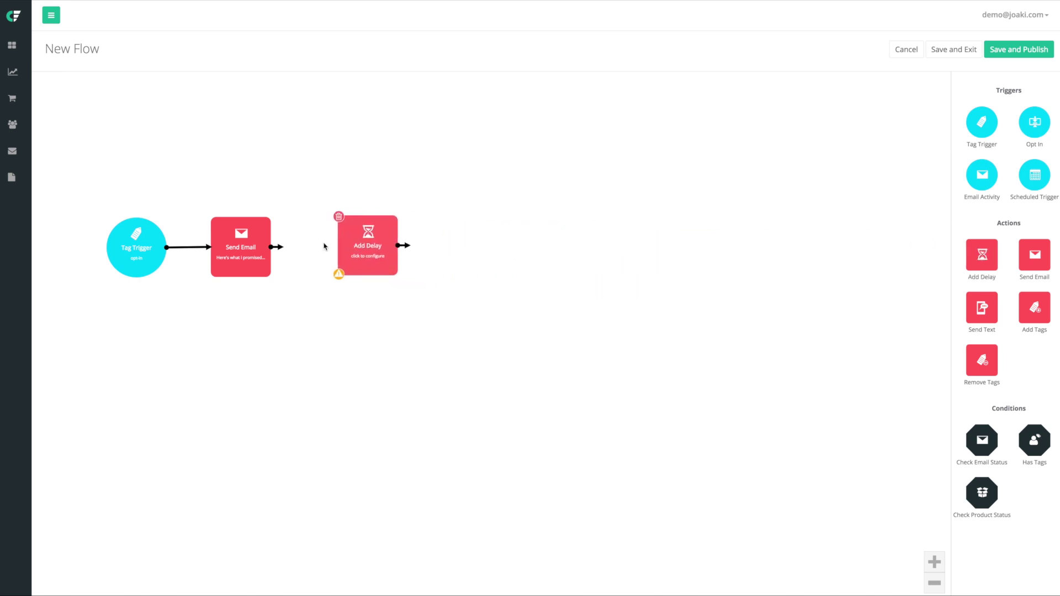
left_click_drag(288, 249, 362, 264)
left_click(360, 260)
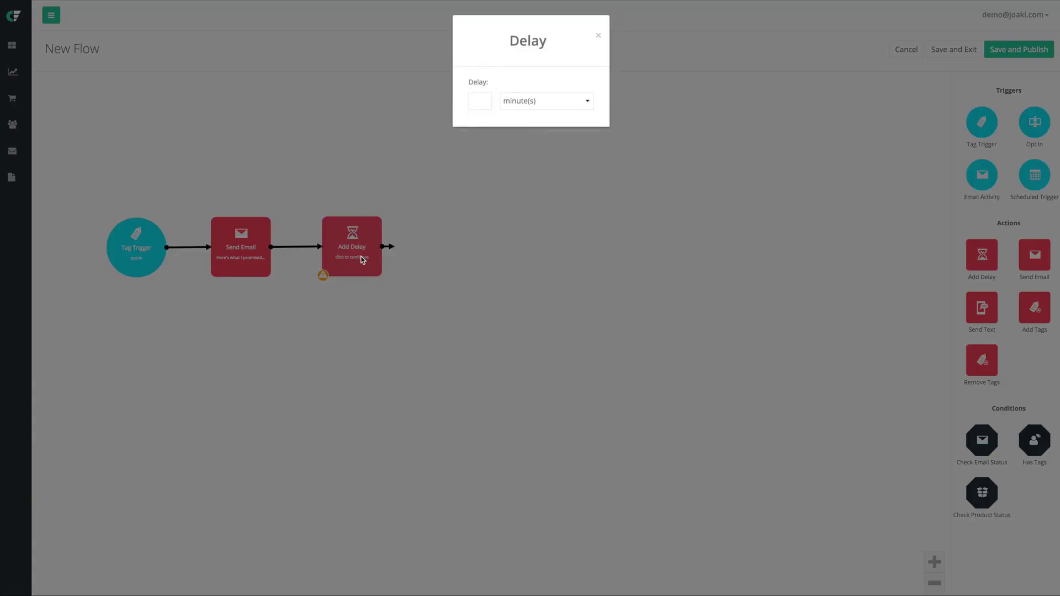
left_click(480, 101)
type("2")
left_click(516, 101)
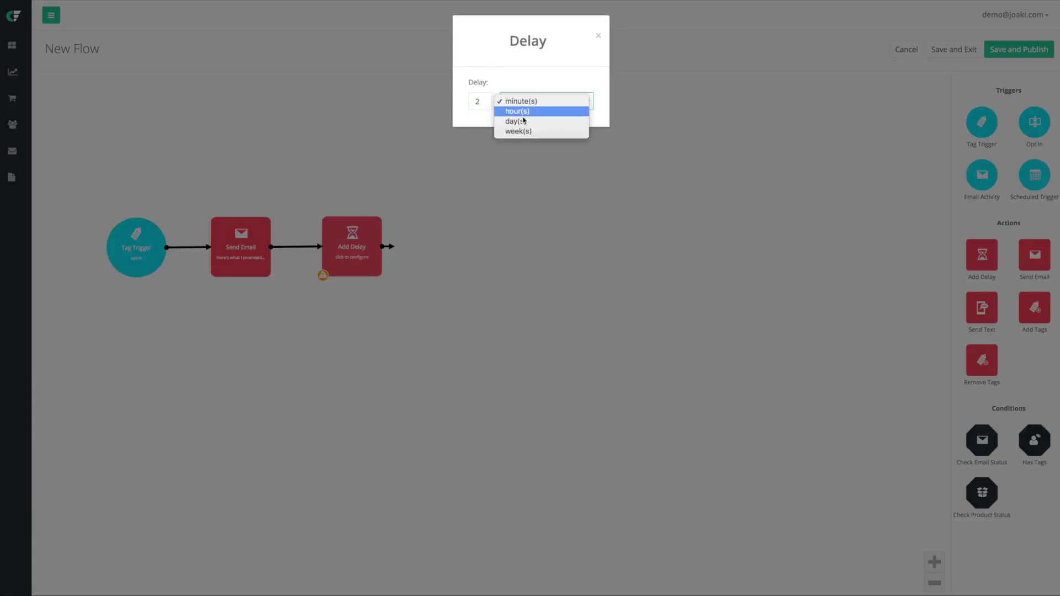
left_click(519, 121)
left_click(515, 188)
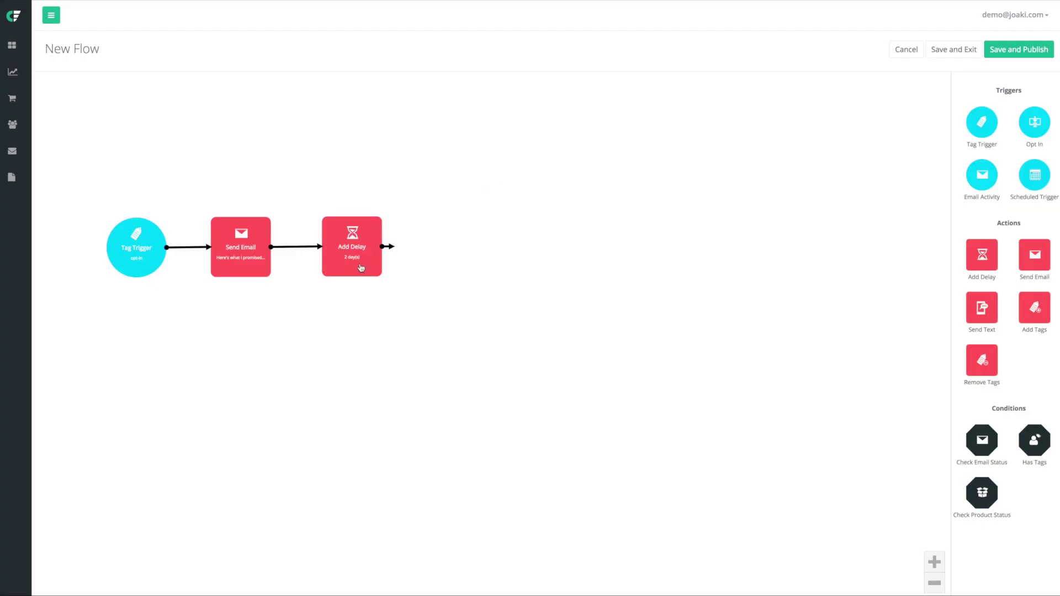
left_click_drag(366, 259, 358, 259)
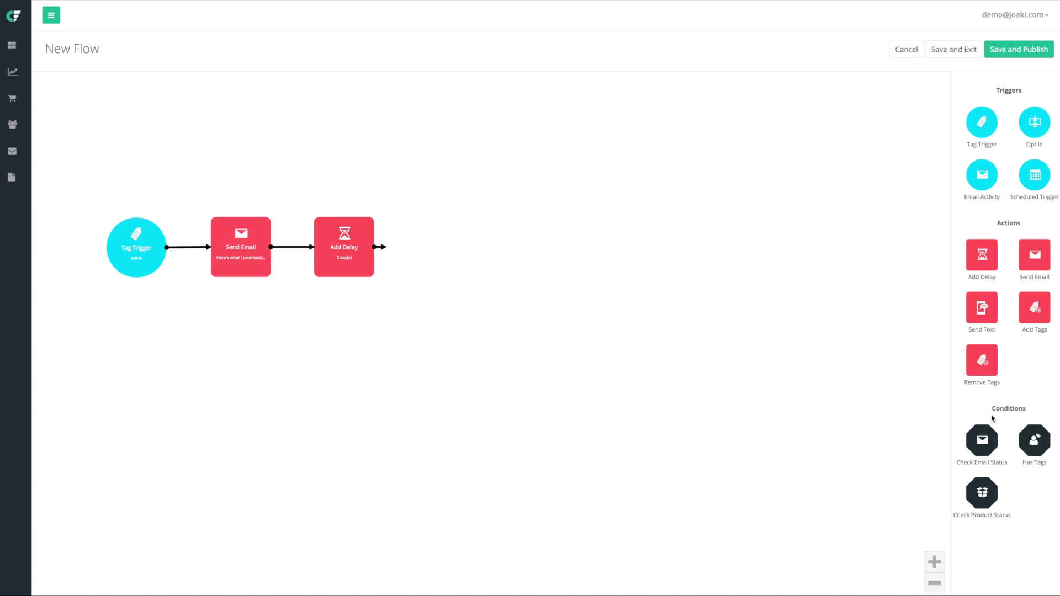
Add a Check Email Status step testing whether the New Template email was Opened.
left_click_drag(982, 449, 439, 239)
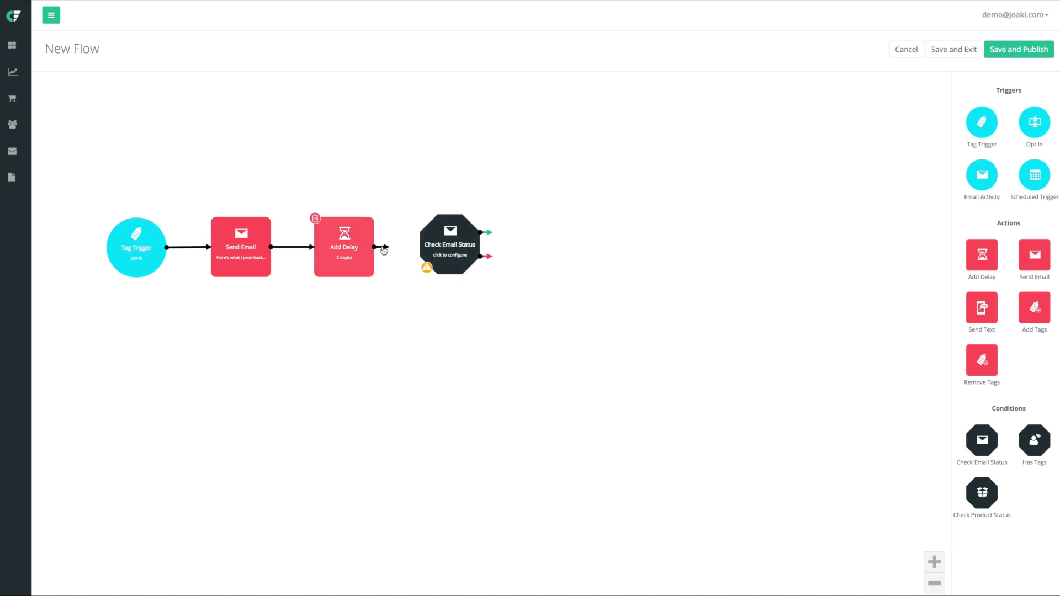
left_click(445, 253)
left_click(515, 102)
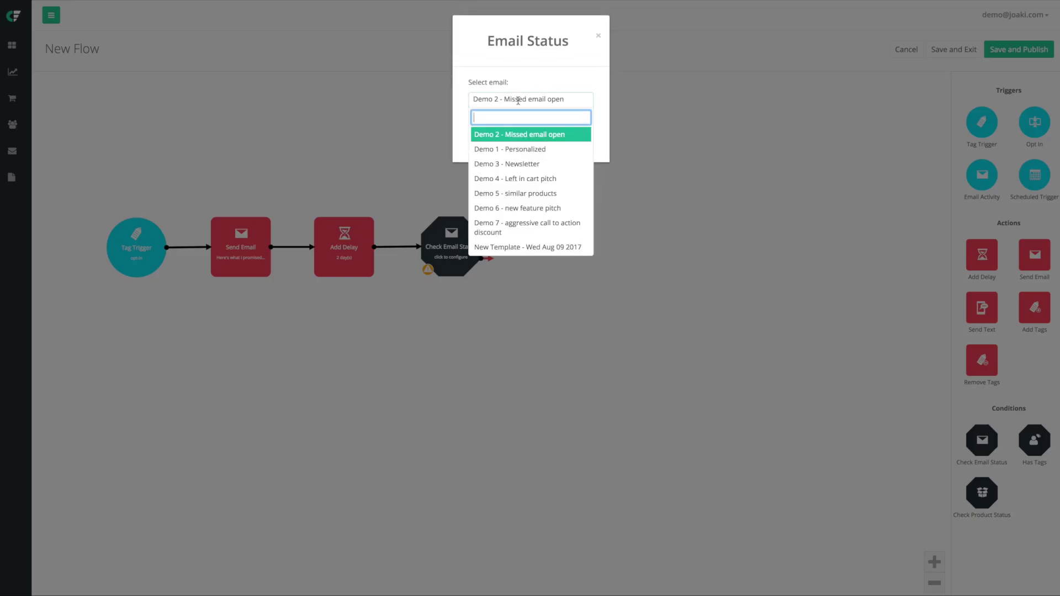
left_click(523, 247)
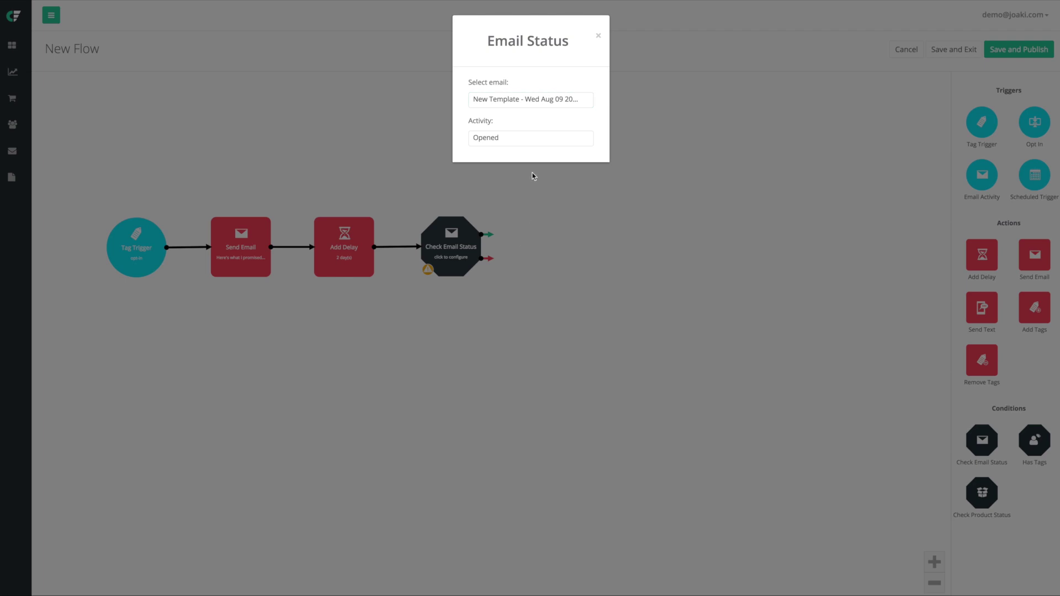
left_click(496, 138)
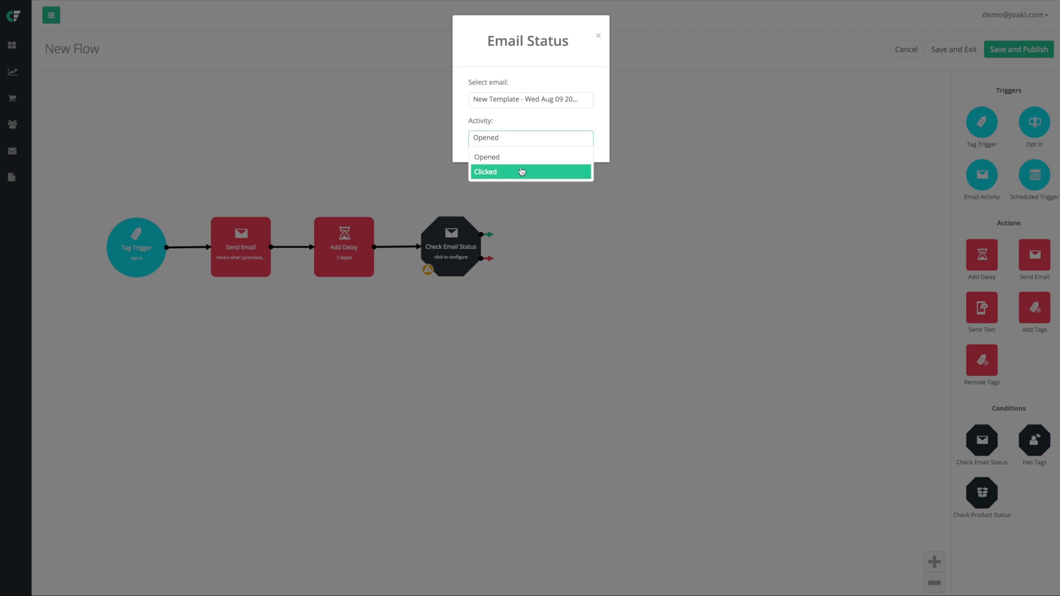
left_click(525, 218)
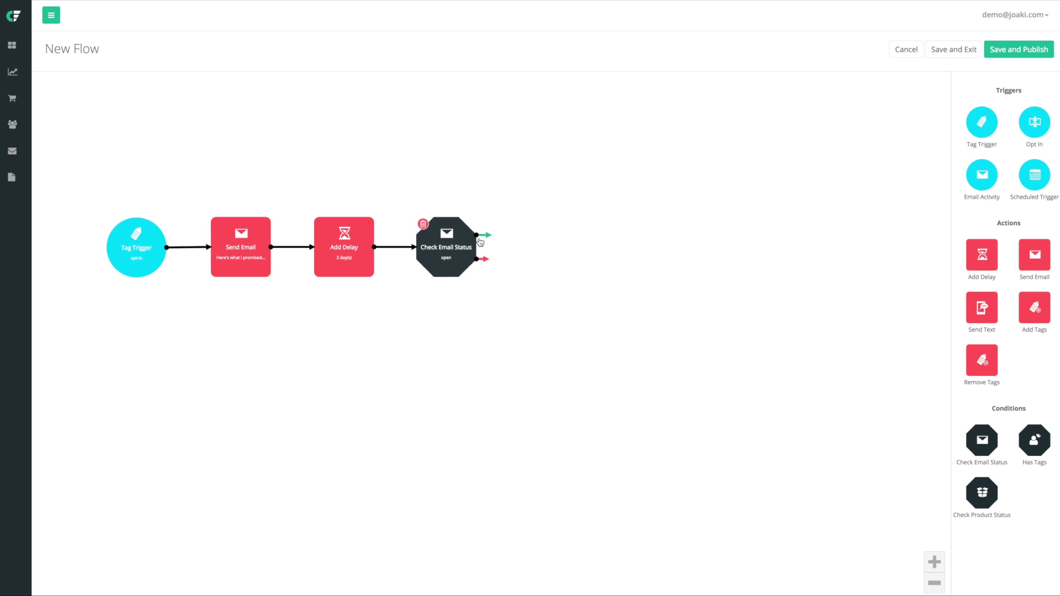
left_click_drag(484, 234, 505, 227)
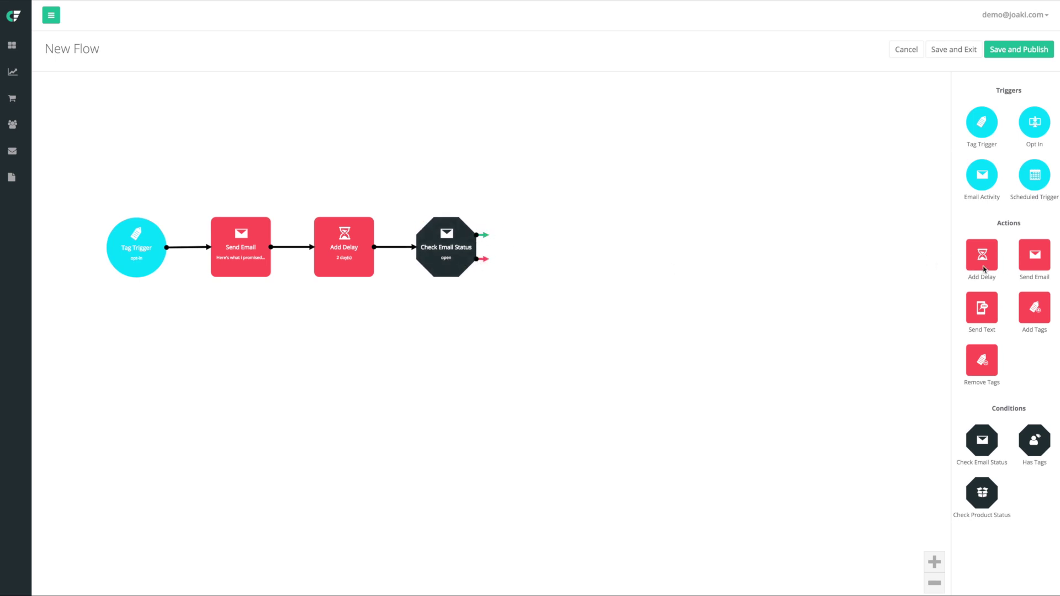
Connect a Send Email step to the No branch with subject 'hey, you might have missed my email'.
left_click_drag(1036, 264, 563, 286)
left_click_drag(490, 264, 553, 293)
left_click(552, 291)
left_click(465, 195)
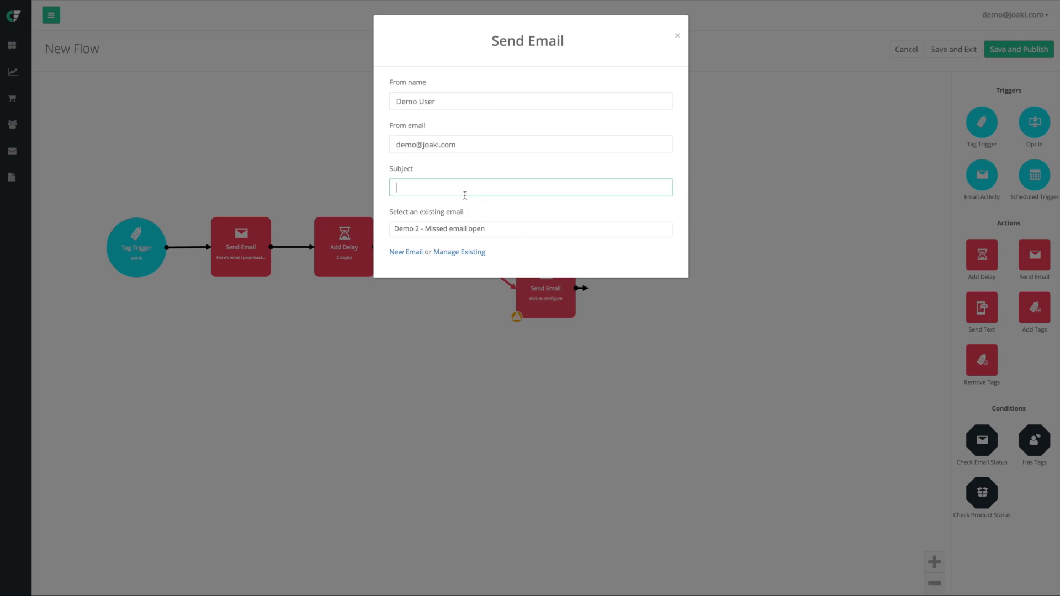
type("hey, you might have missed my email")
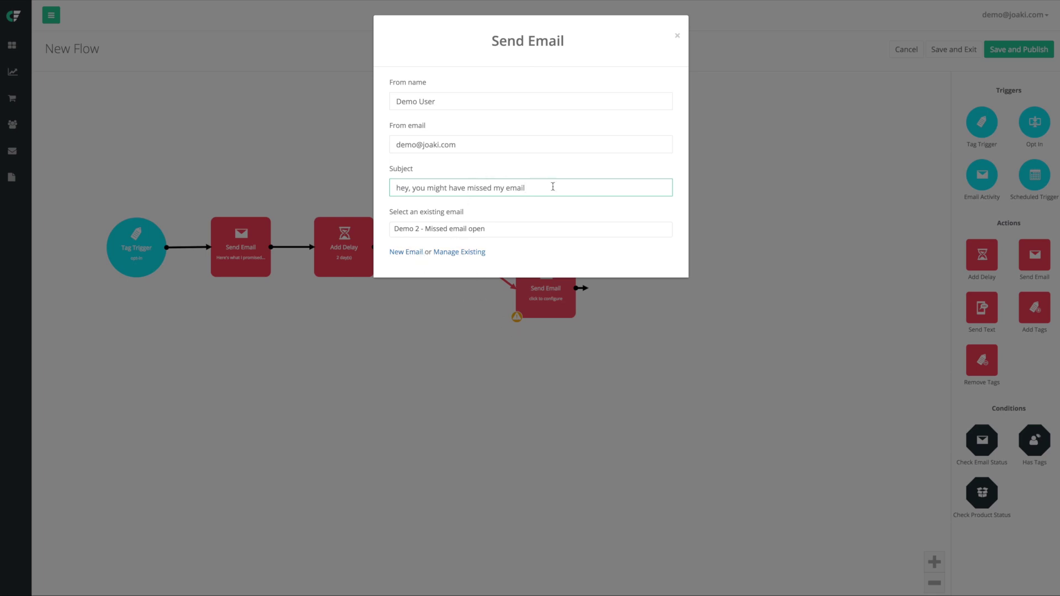
left_click_drag(552, 186, 341, 199)
left_click(412, 315)
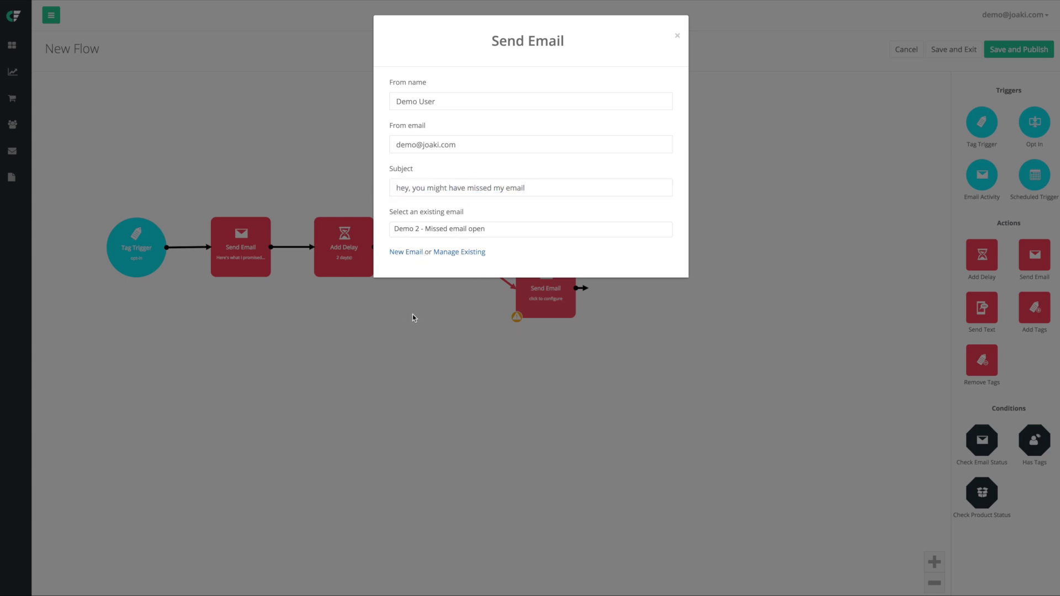
left_click(412, 315)
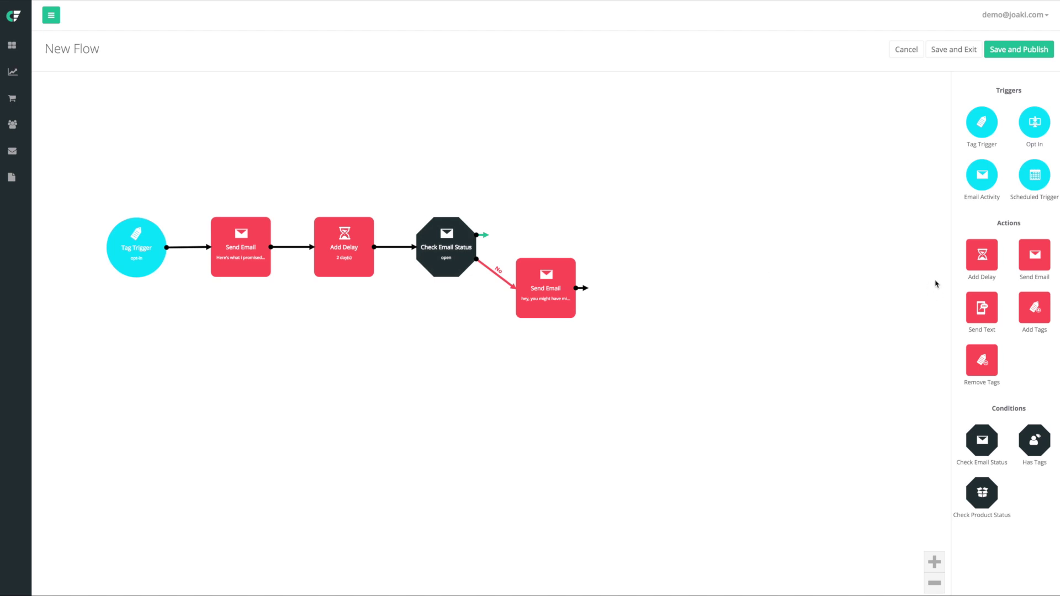
Connect another Send Email step to the Yes branch with subject 'more value'.
left_click_drag(1019, 269, 528, 207)
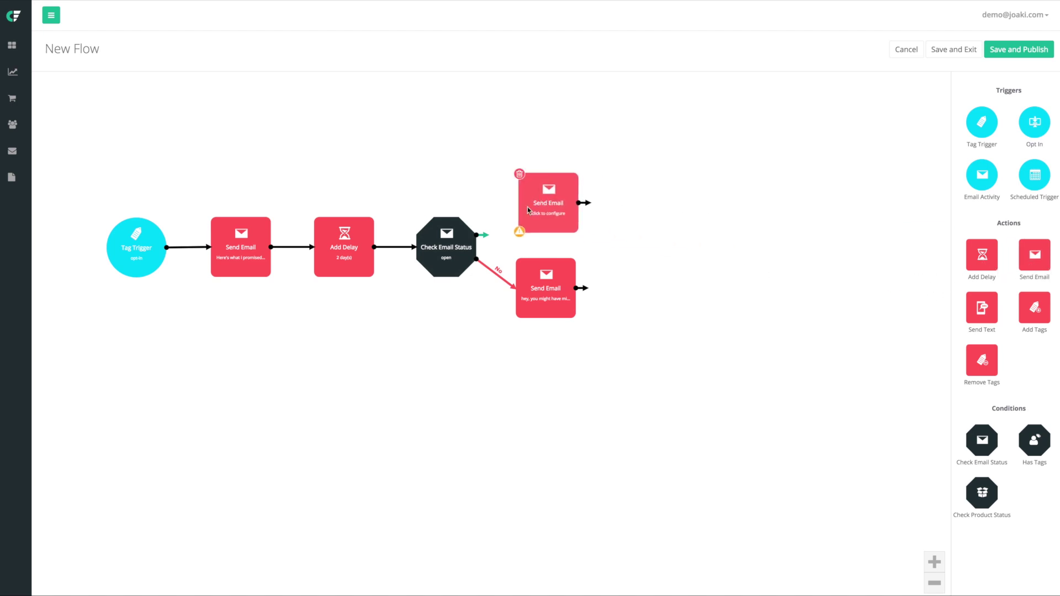
left_click_drag(486, 236, 551, 211)
left_click(553, 206)
left_click(471, 184)
type("value")
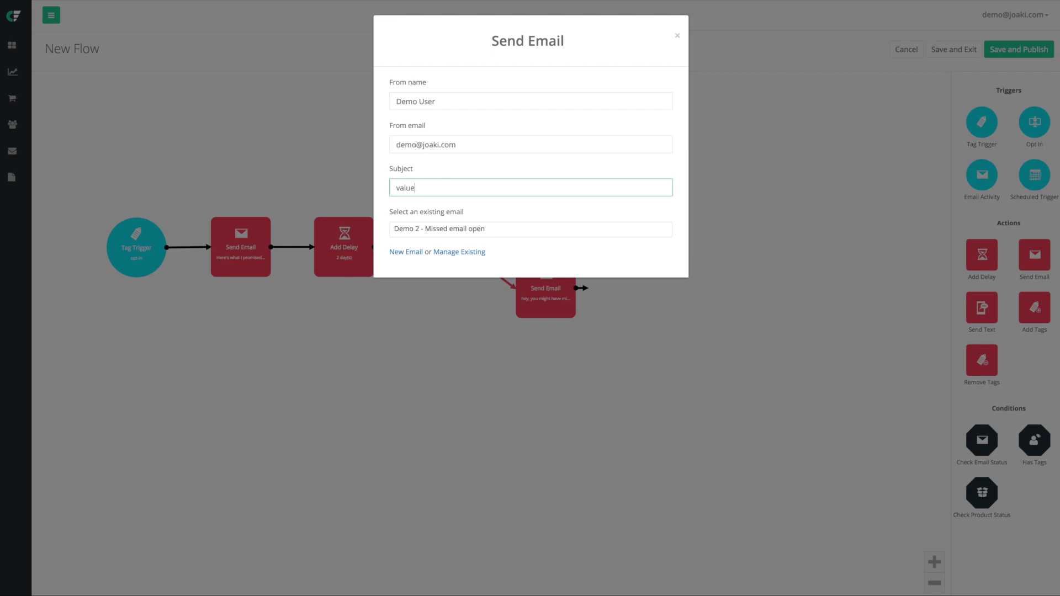
type(" them")
key("ctrl+a")
type("Hey there")
left_click(576, 342)
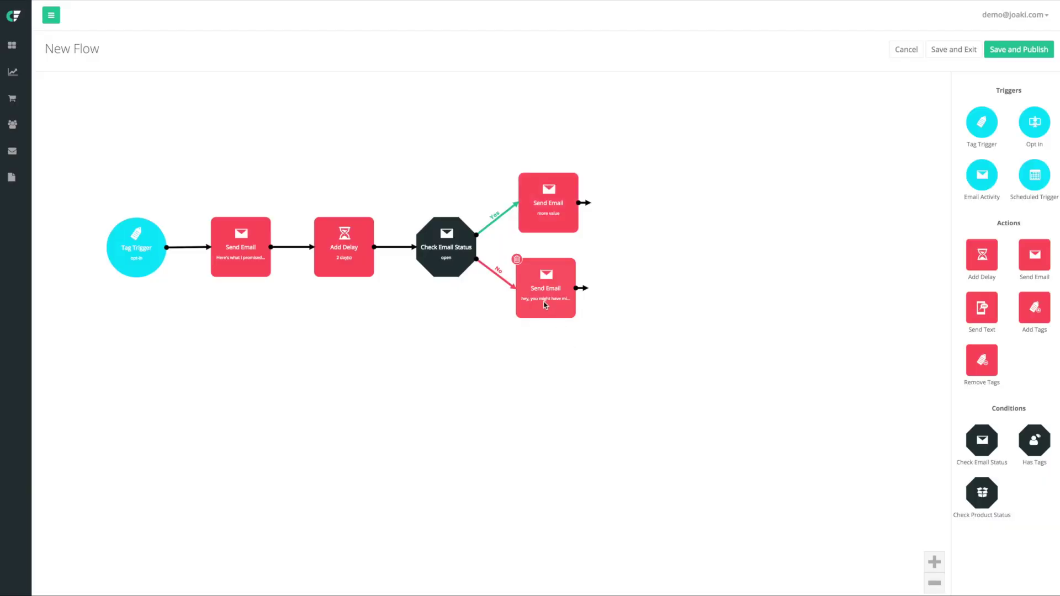
mouse_move(542, 228)
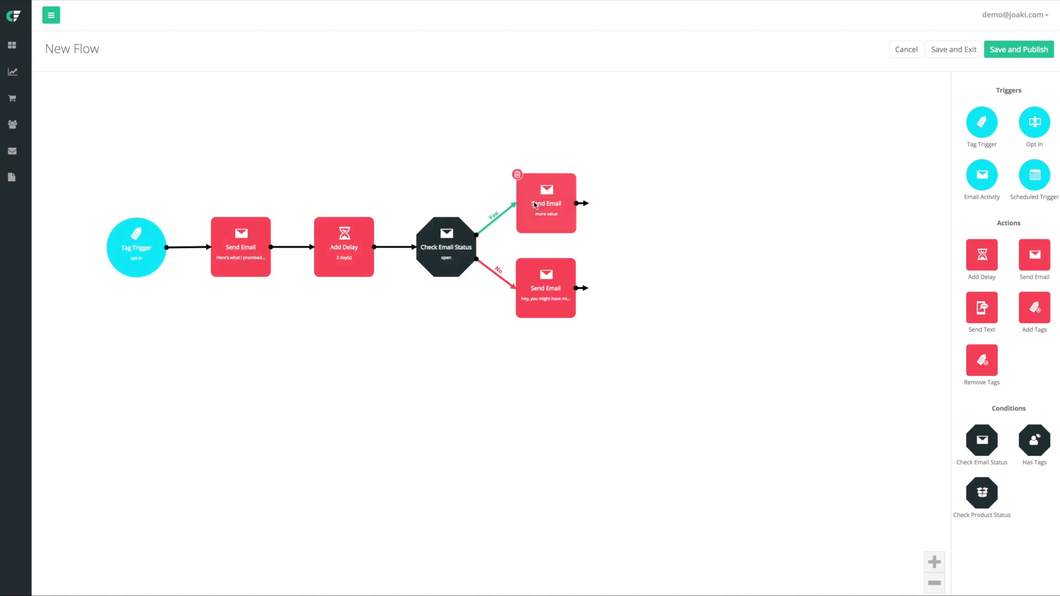
Route both branch emails into a new Add Delay step set to 1 day.
left_click_drag(982, 254, 663, 252)
left_click_drag(584, 288, 650, 259)
left_click_drag(584, 208, 632, 253)
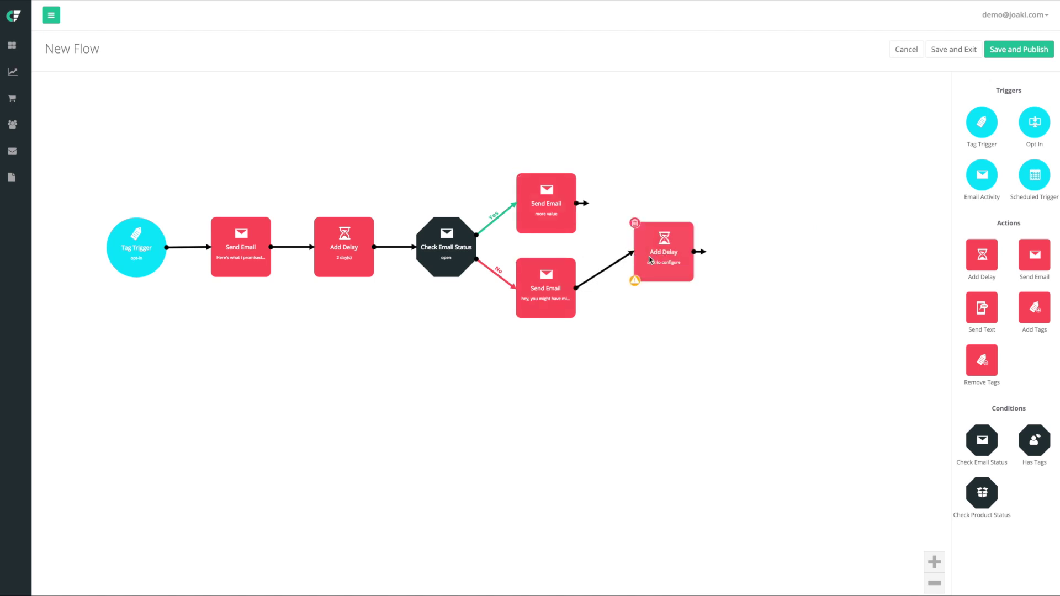
left_click(663, 249)
left_click_drag(586, 215, 632, 252)
double_click(479, 101)
type("1")
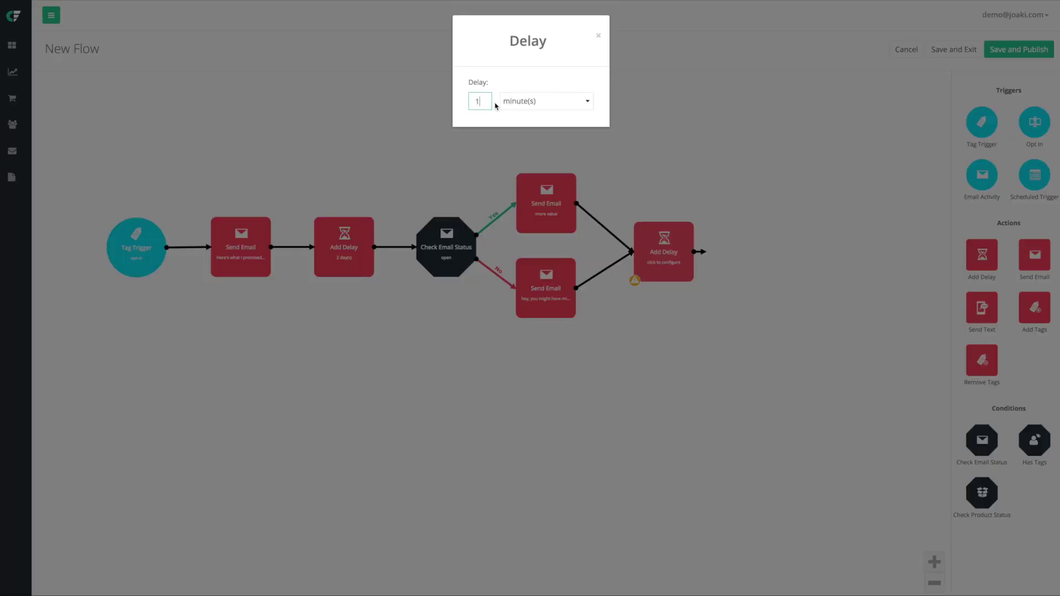
left_click(504, 104)
key("Return")
left_click(614, 250)
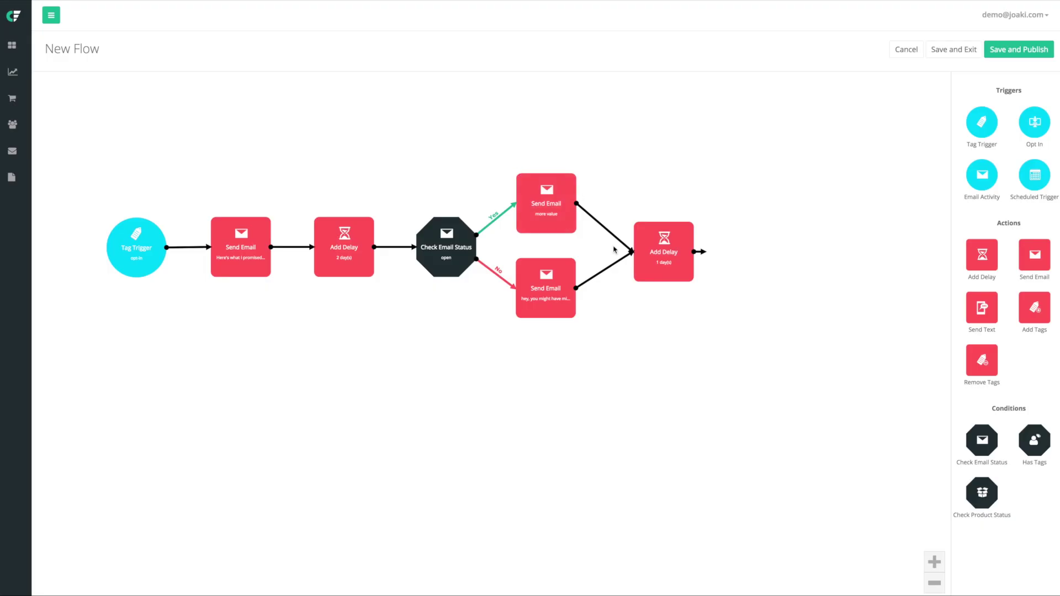
left_click_drag(727, 316, 609, 321)
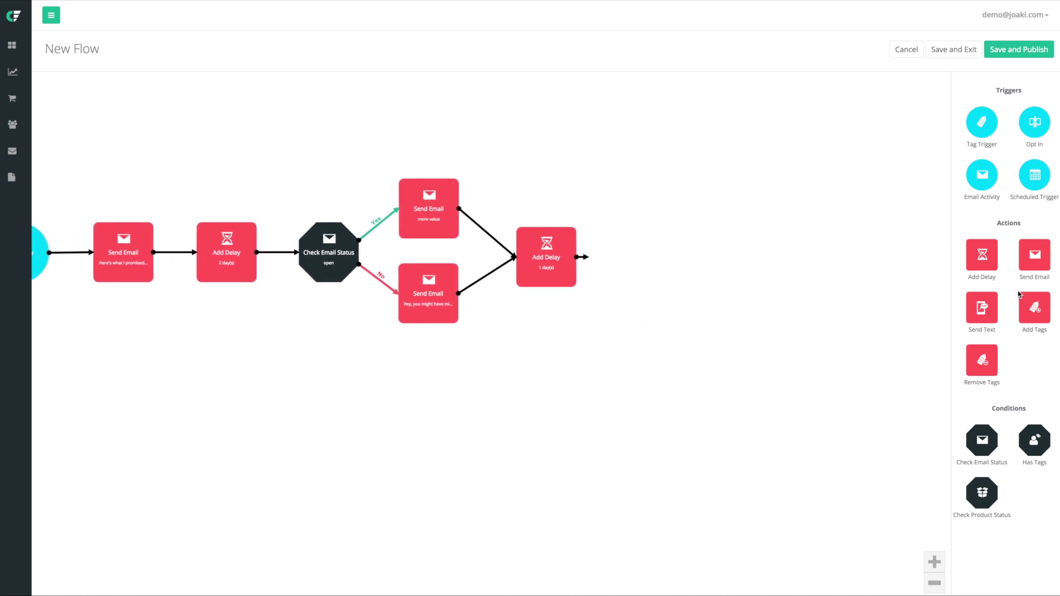
Add a Send Email after the delay using Demo 4 - Left in cart pitch, subject 'pitch them'.
left_click_drag(900, 262, 631, 262)
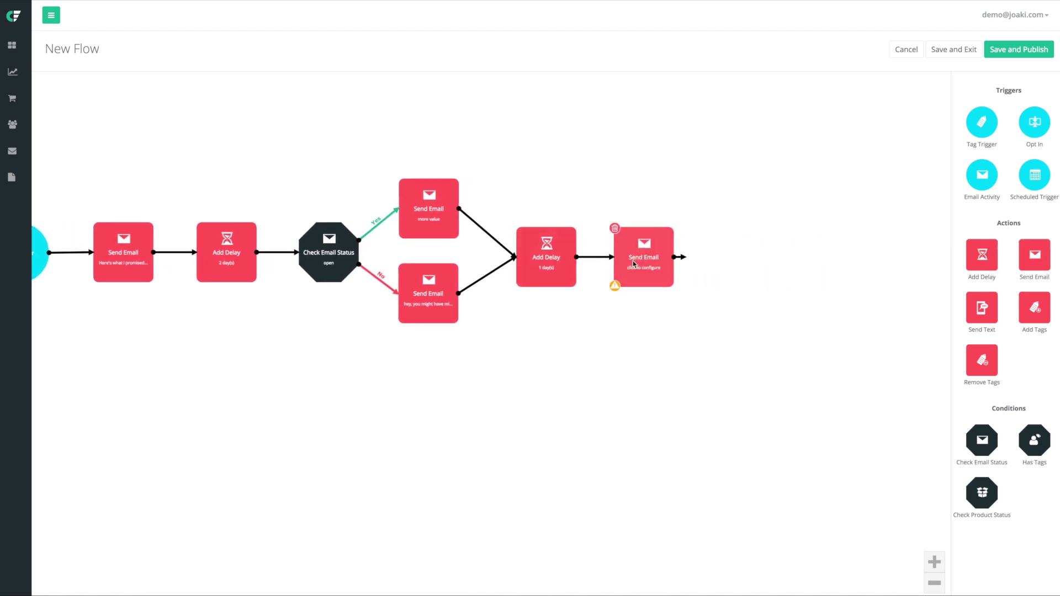
left_click(644, 261)
left_click(473, 231)
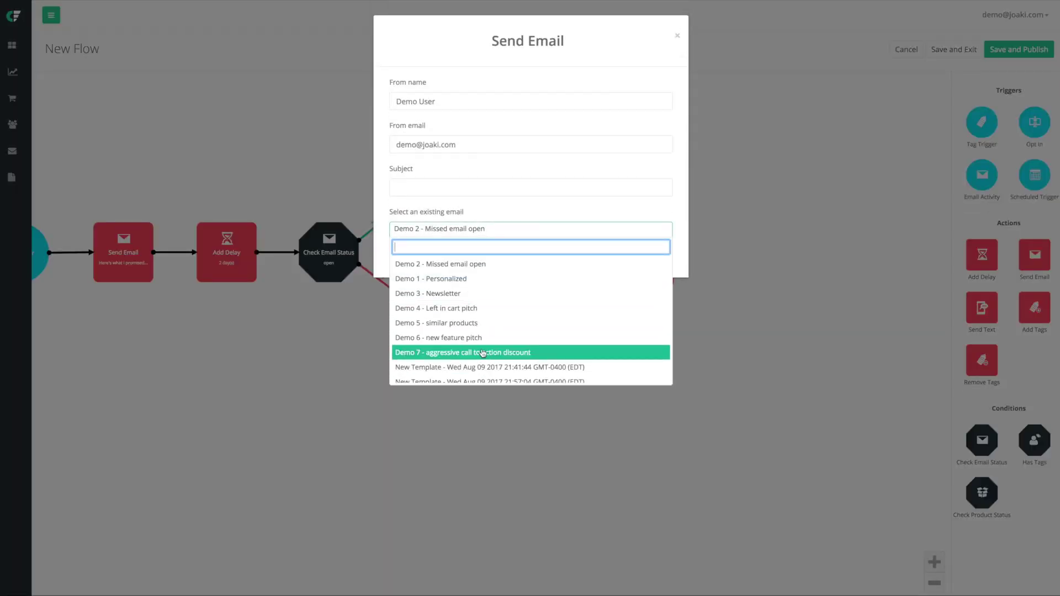
left_click(483, 308)
left_click(425, 191)
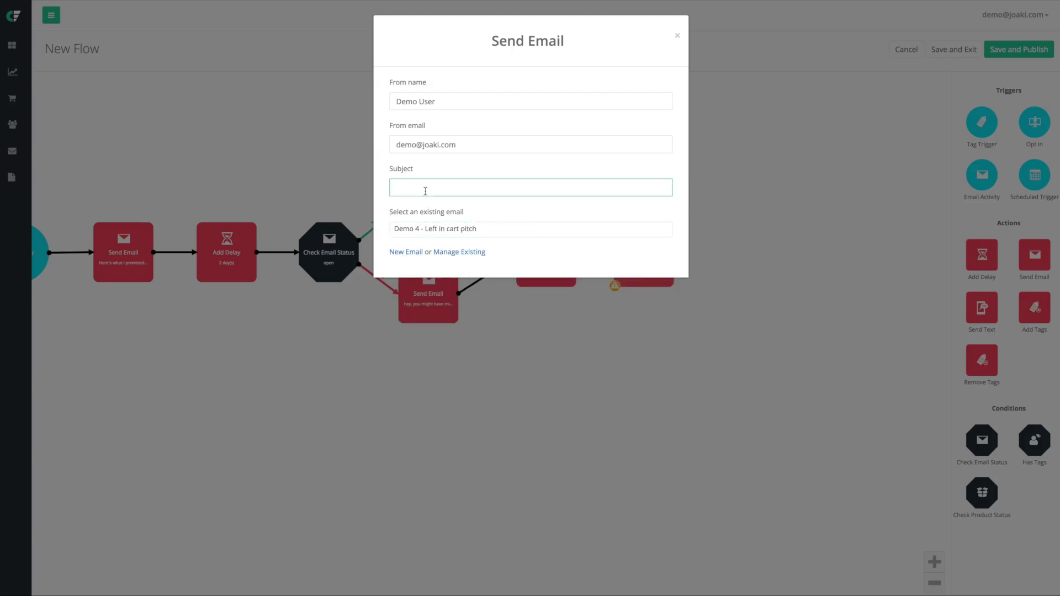
type("pitch them")
Preview the Demo 4 template with its 20% off offer, then close it.
left_click(478, 252)
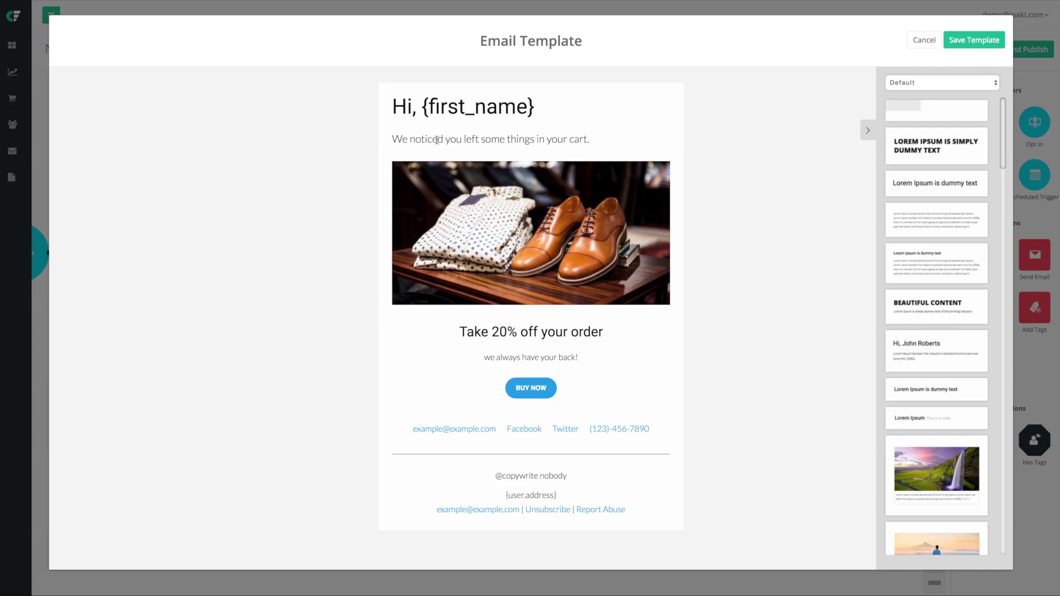
mouse_move(523, 389)
scroll(925, 359, "down", 5)
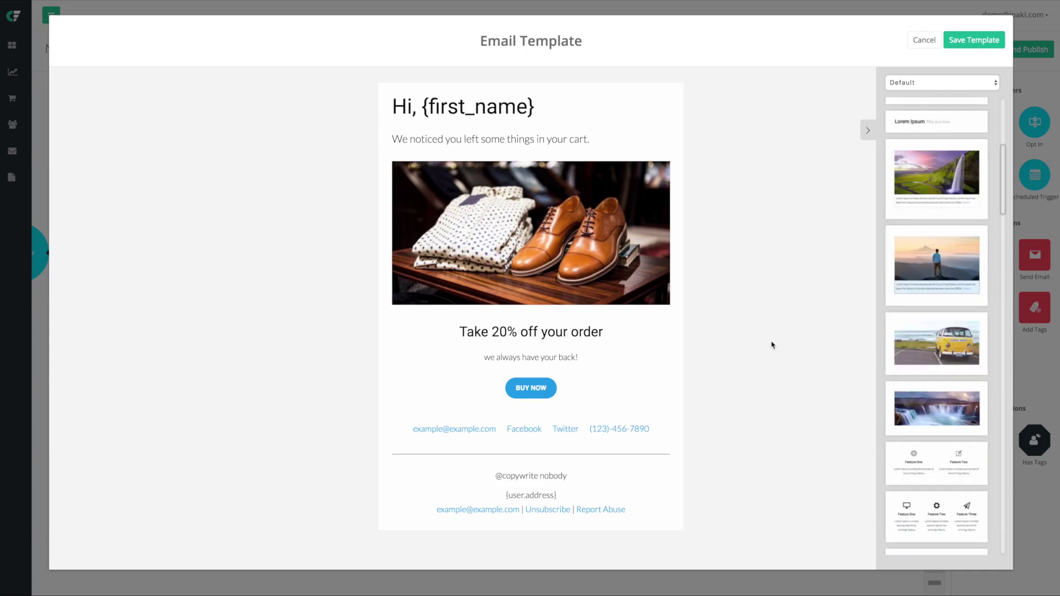
left_click(951, 46)
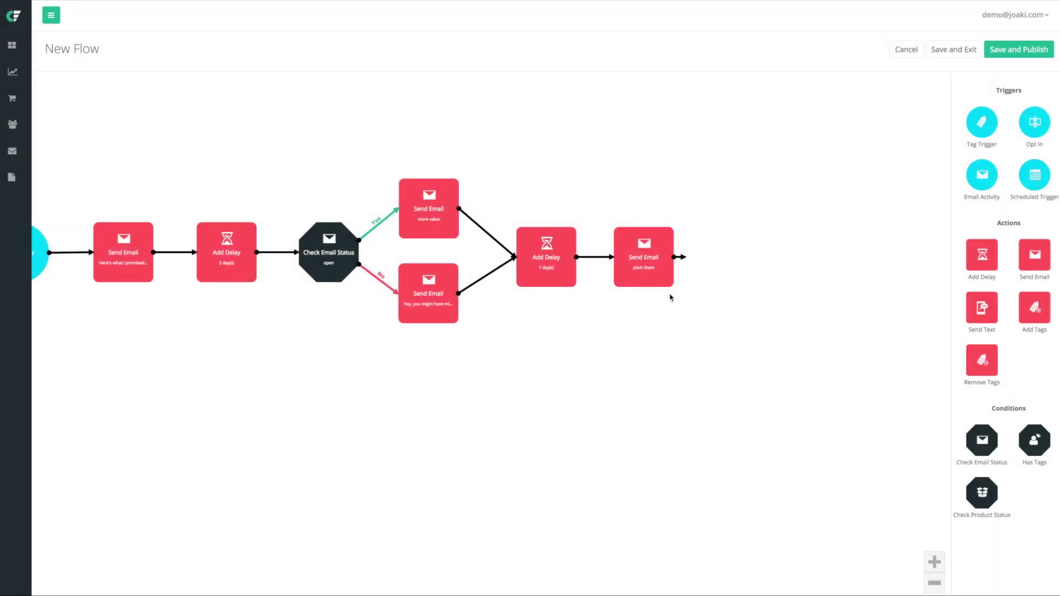
Add a delay after the 'pitch them' email and set it to 2 days.
left_click_drag(767, 336, 678, 337)
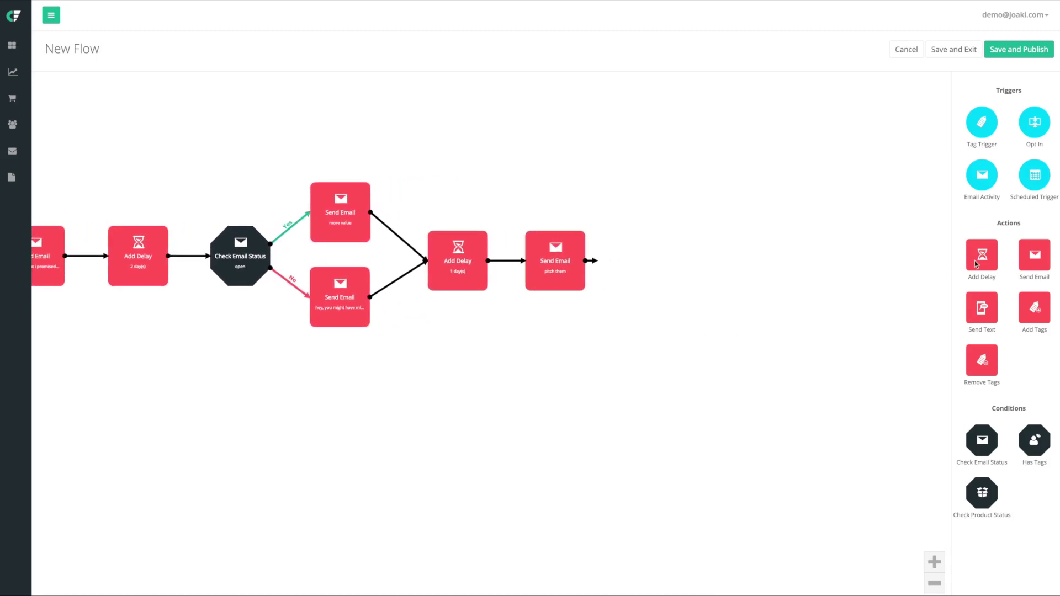
left_click_drag(975, 264, 669, 257)
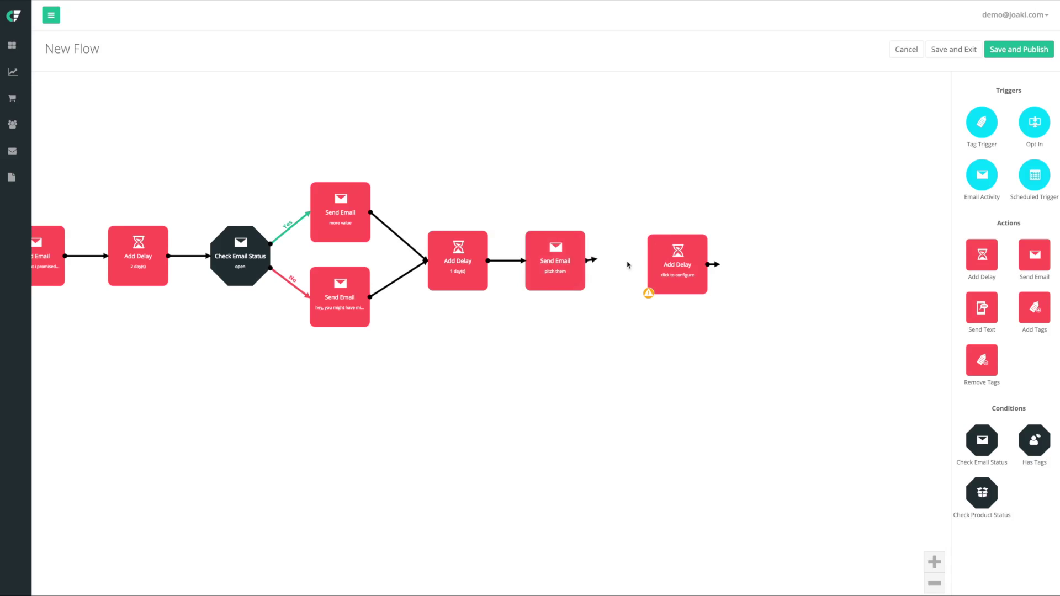
left_click_drag(592, 260, 662, 261)
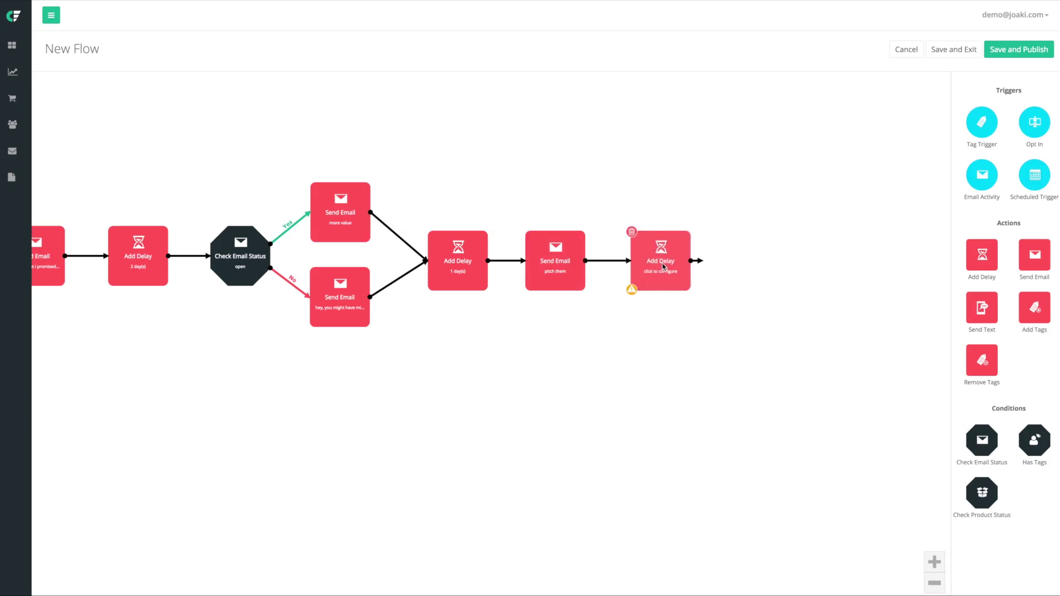
left_click(664, 267)
left_click(479, 101)
type("2")
left_click(544, 102)
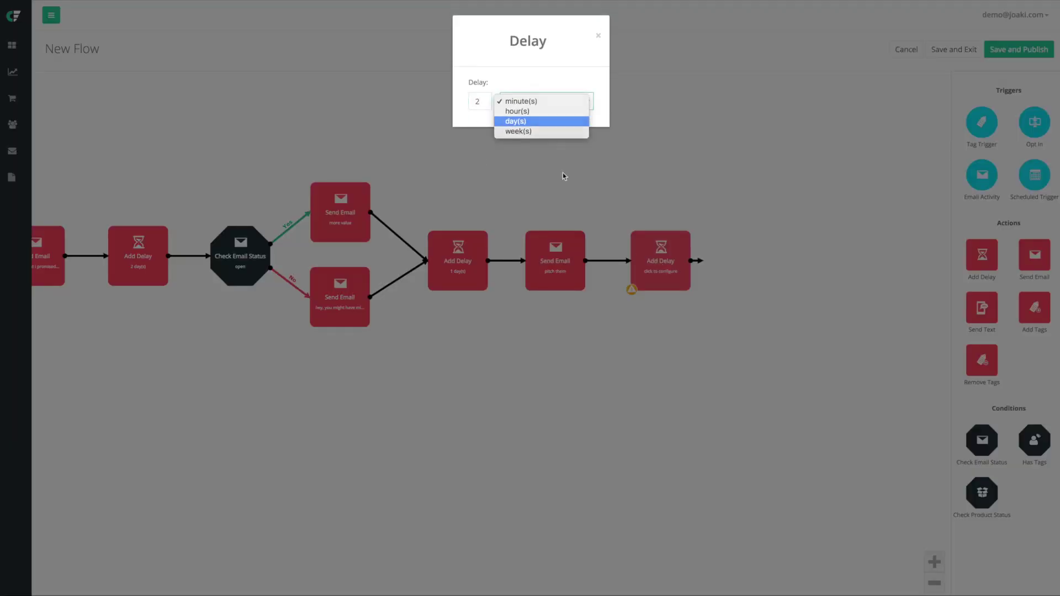
key("Return")
left_click(595, 207)
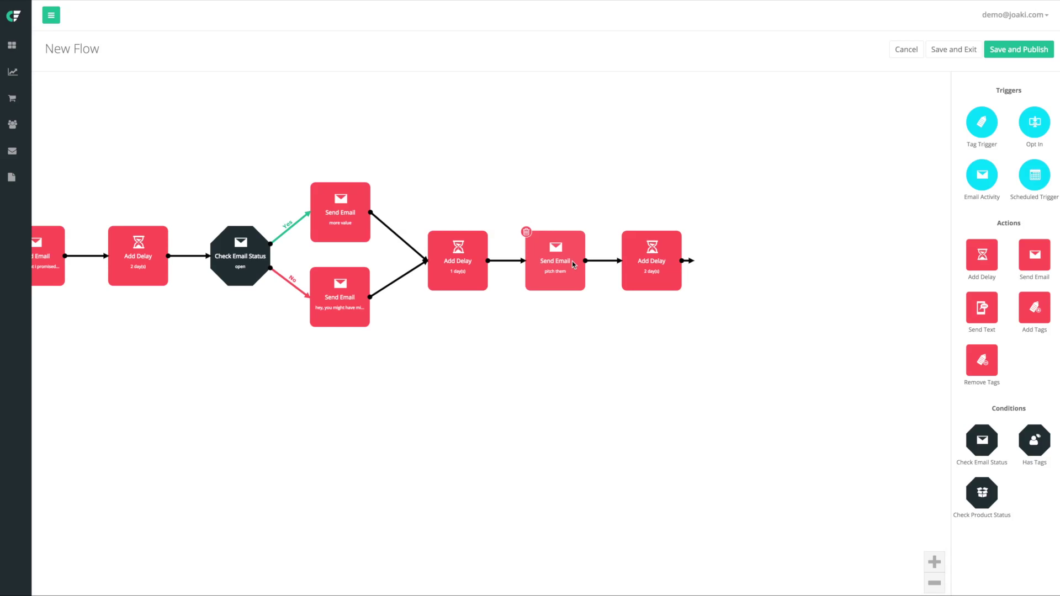
Add a Check Product Status after the 2-day delay testing interest in veteran academy.
left_click_drag(798, 347, 678, 354)
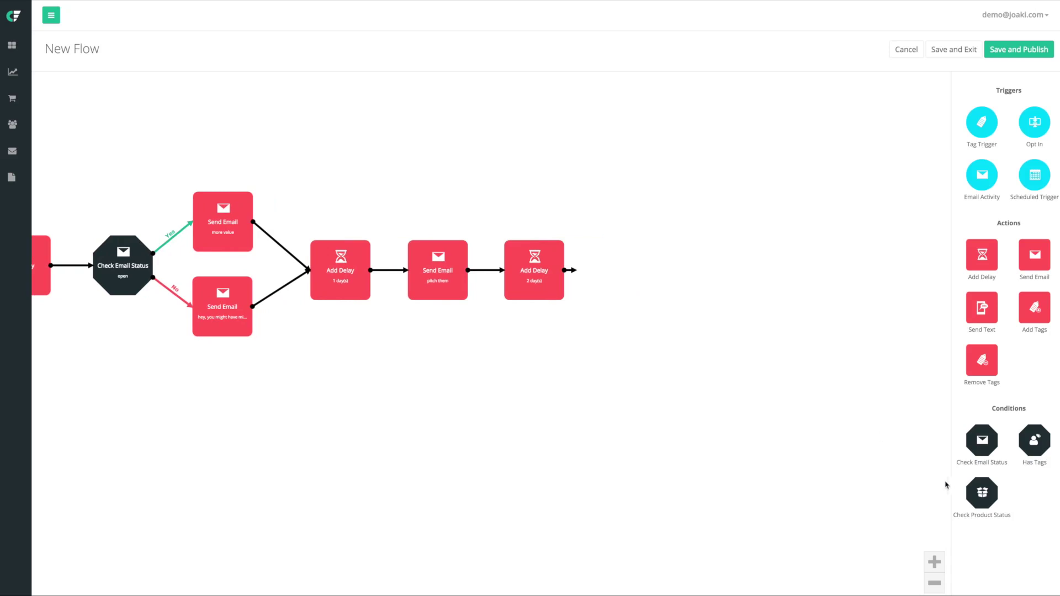
left_click_drag(983, 492, 668, 294)
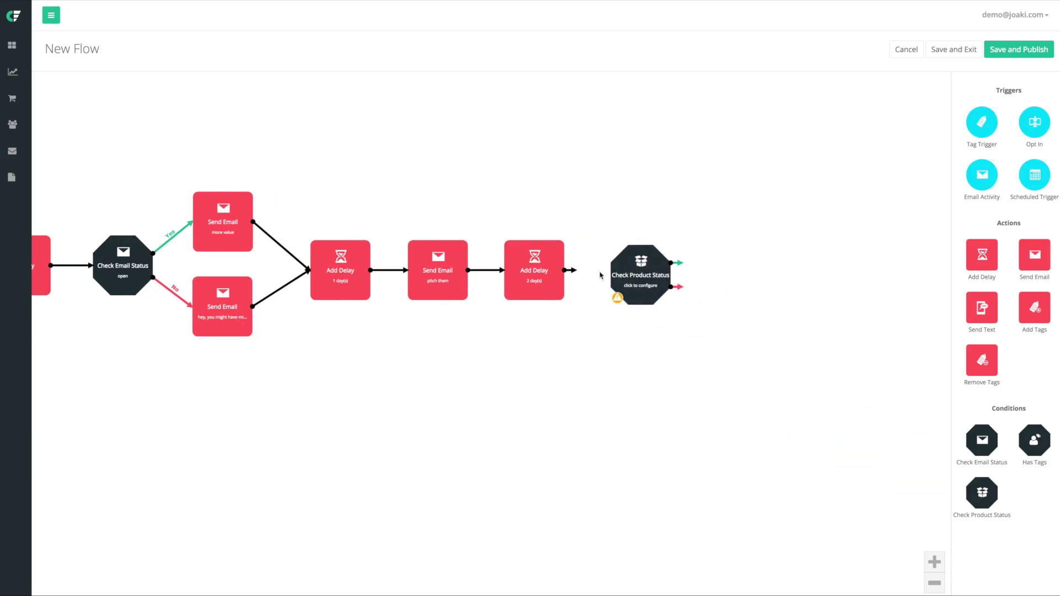
left_click_drag(574, 270, 639, 280)
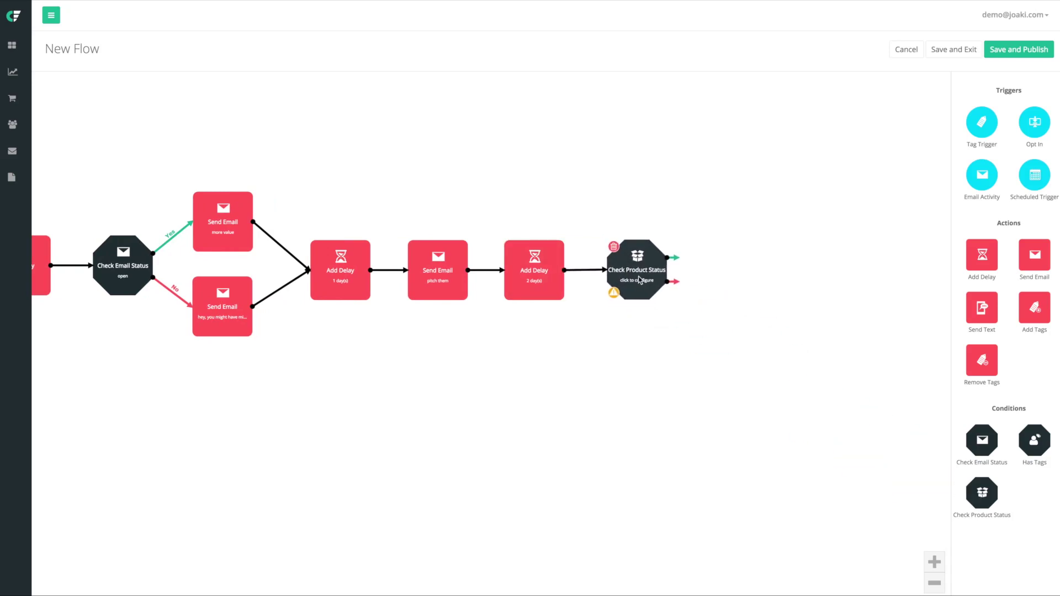
left_click(640, 280)
left_click(513, 101)
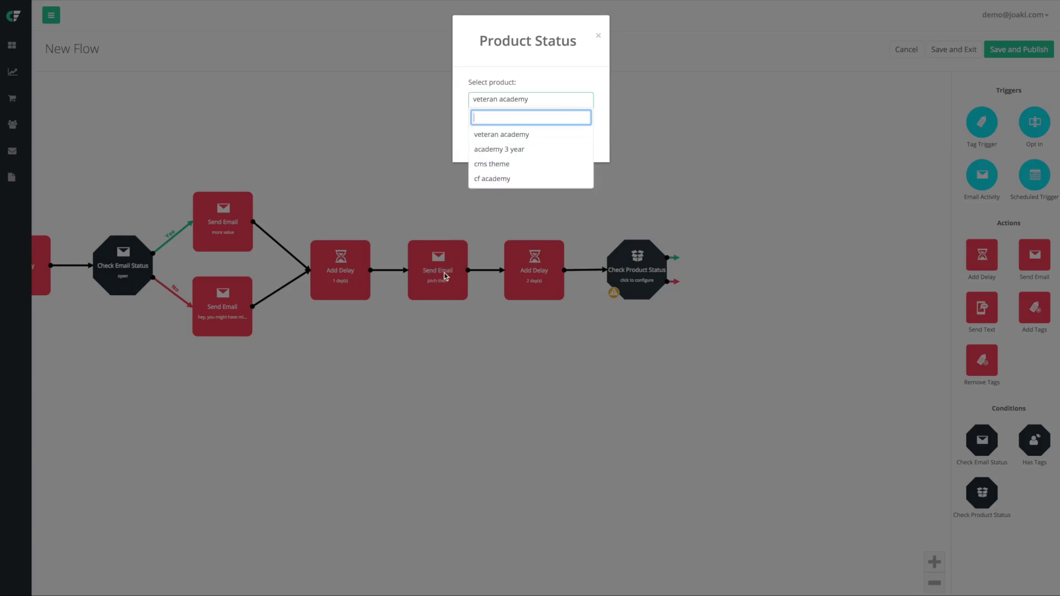
left_click(516, 134)
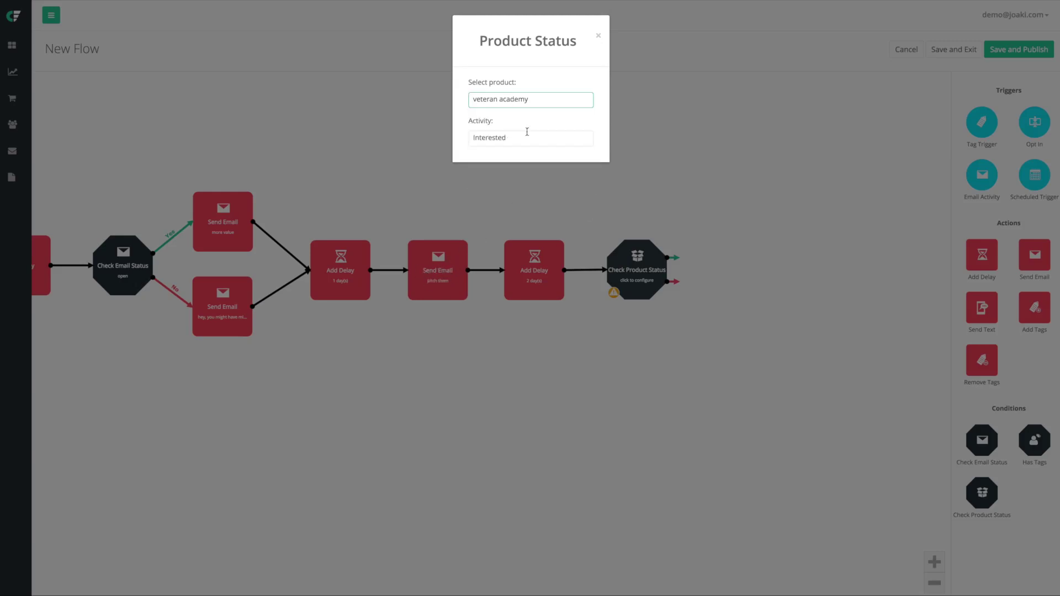
left_click(558, 194)
Attach a second product check on the interest Yes branch, set to Purchased.
left_click_drag(720, 289, 645, 287)
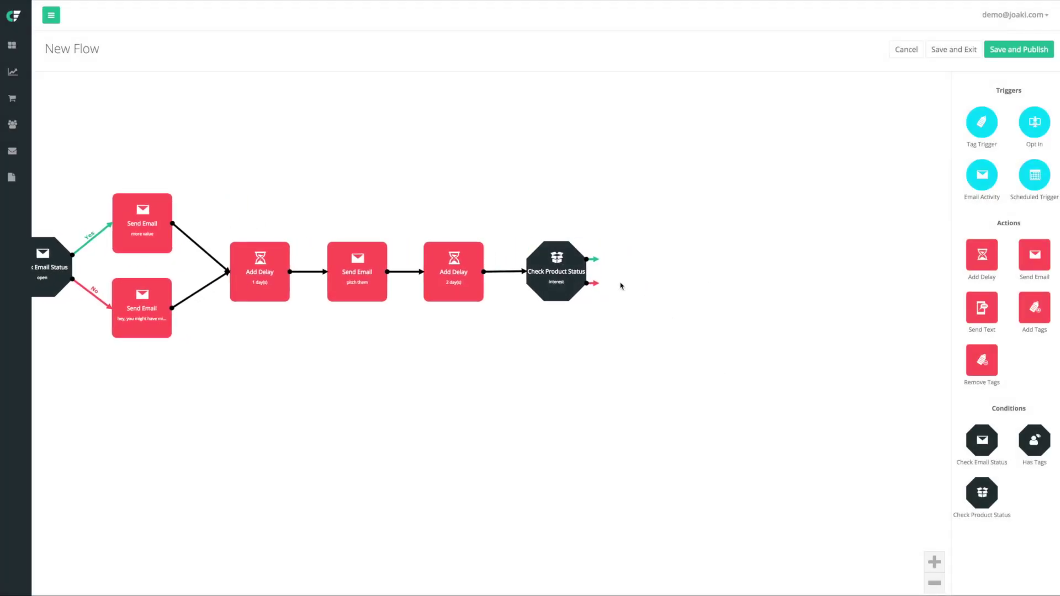
left_click_drag(588, 259, 624, 319)
left_click_drag(986, 496, 658, 234)
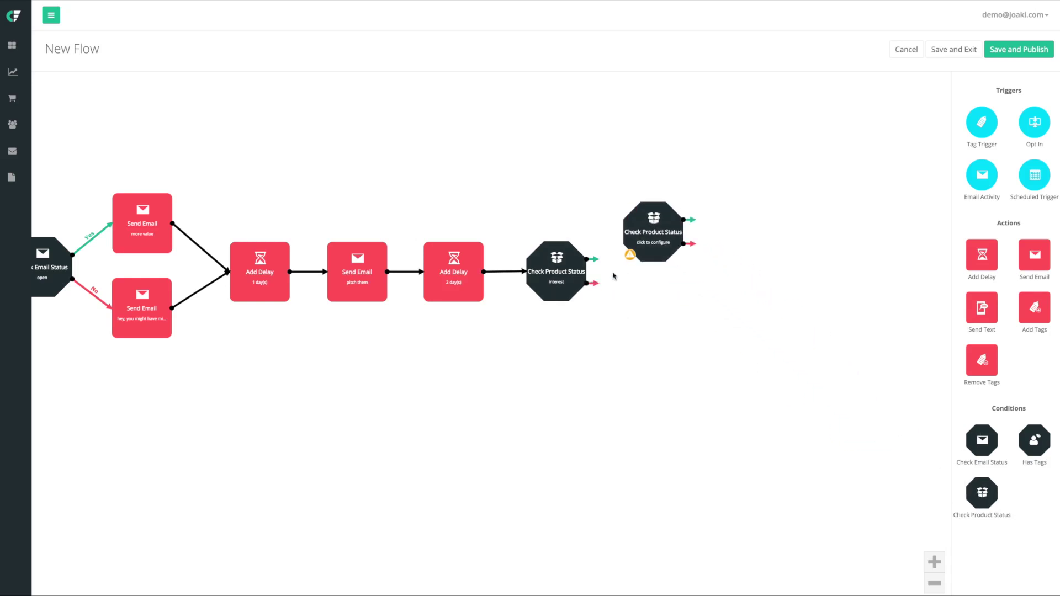
left_click_drag(590, 259, 630, 243)
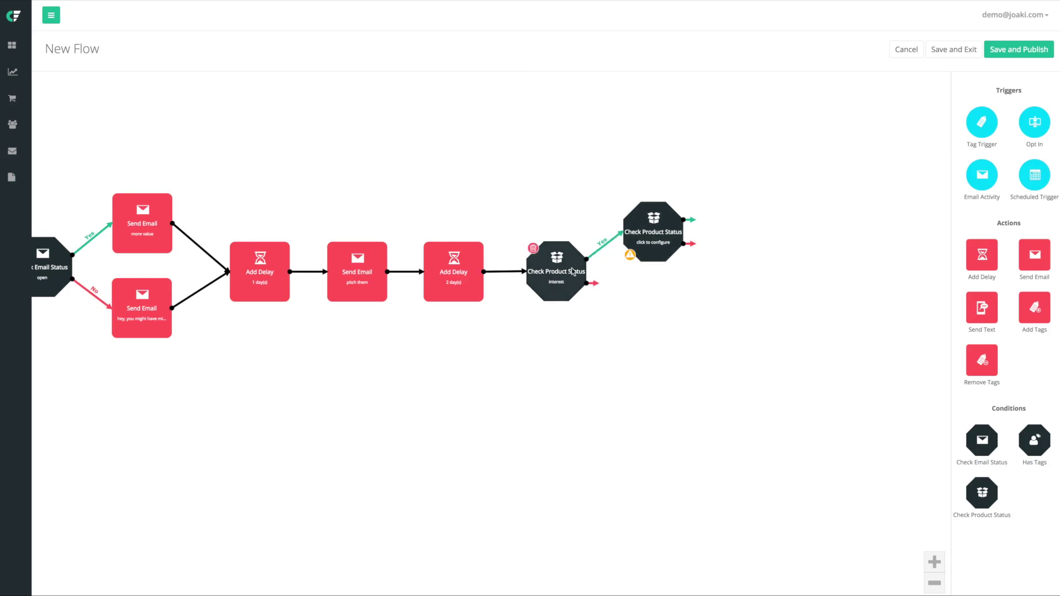
left_click(639, 239)
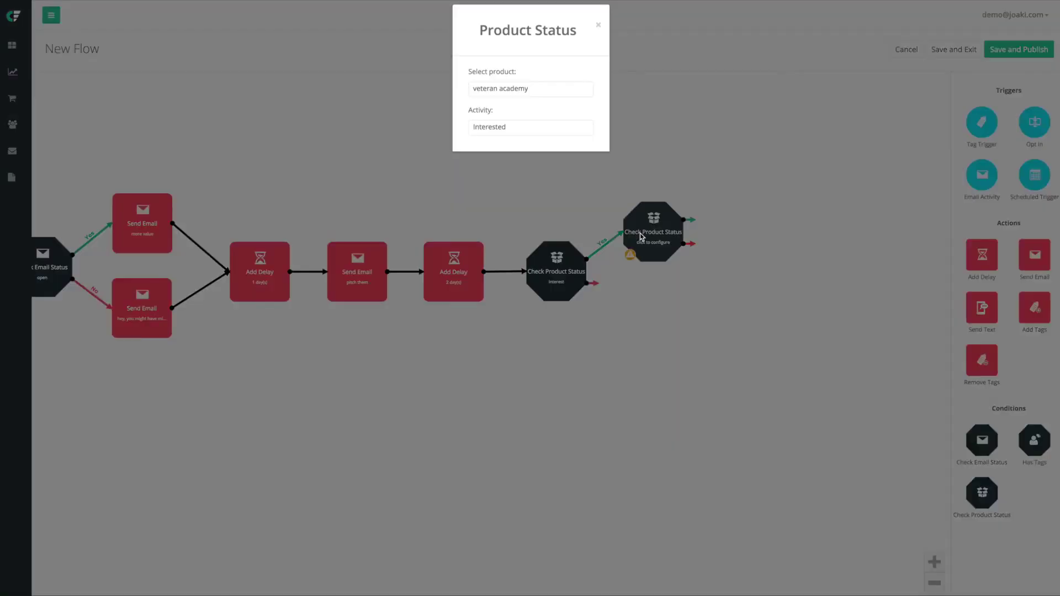
left_click(497, 138)
left_click(496, 171)
left_click(560, 206)
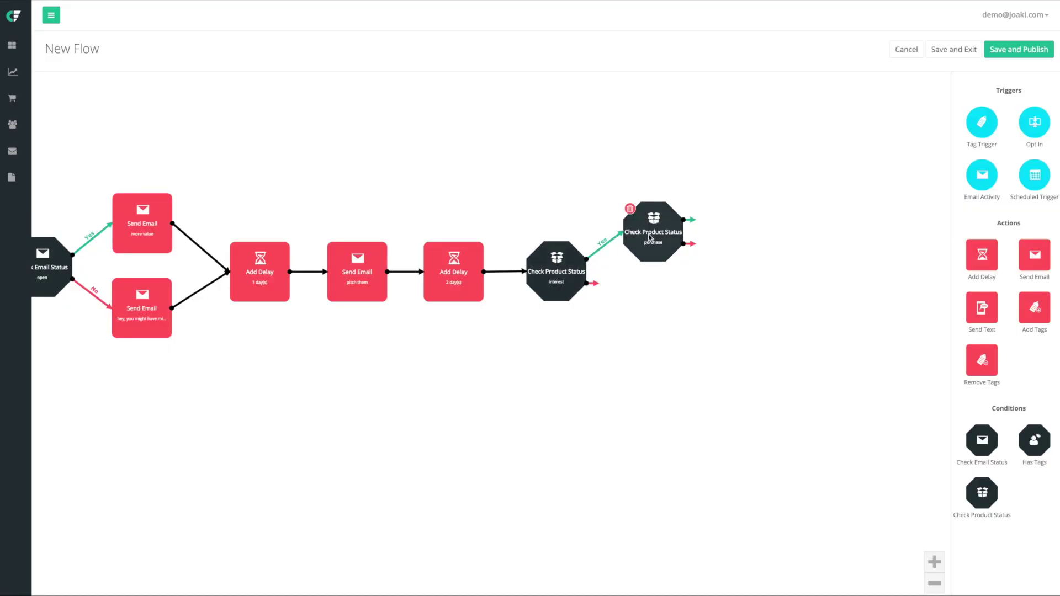
Add a Send Email on the purchase check's Yes branch with subject 'Thank you'.
left_click_drag(1022, 275, 749, 182)
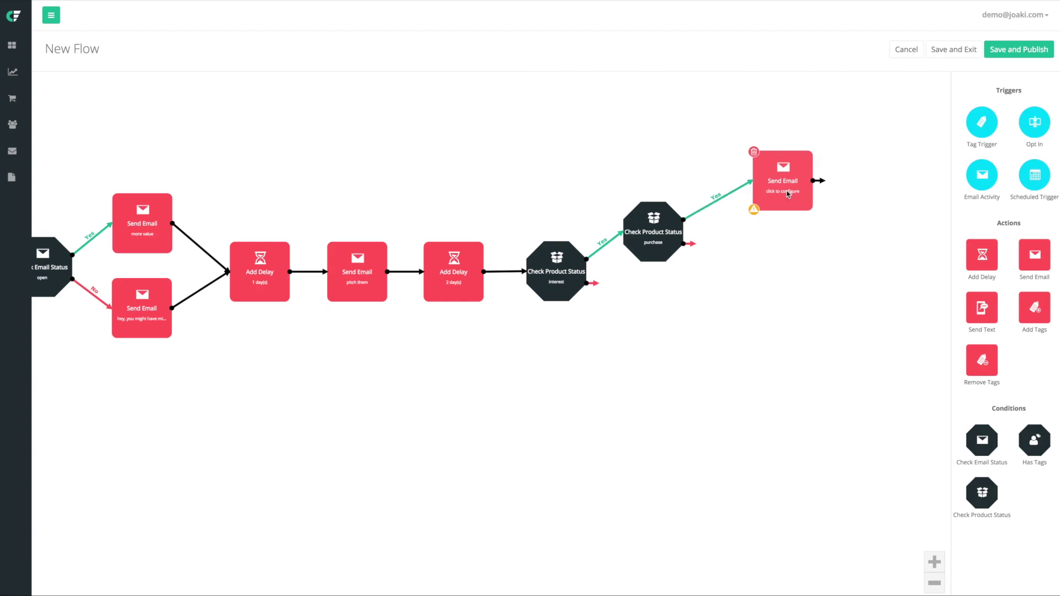
left_click(776, 185)
left_click(454, 185)
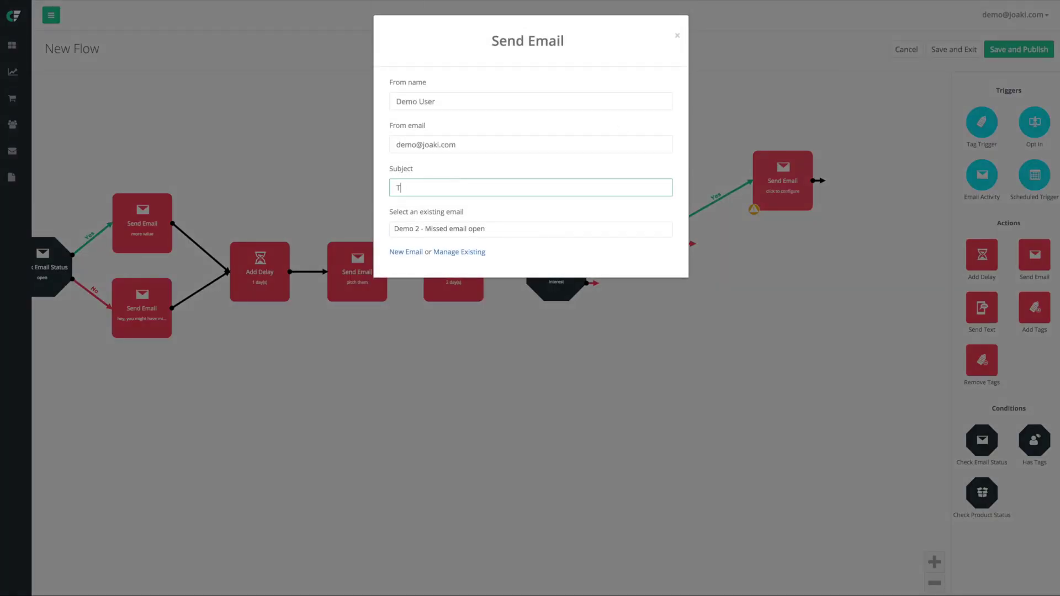
key("Return")
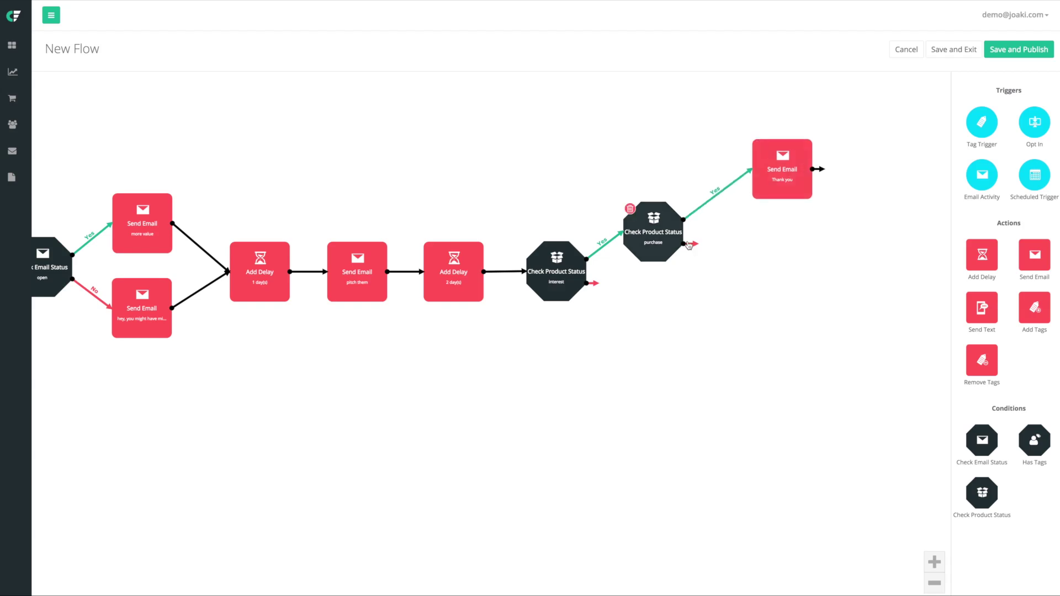
Add a Send Email on the purchase check's No branch with subject 'hey, interested'.
left_click_drag(1033, 264, 780, 248)
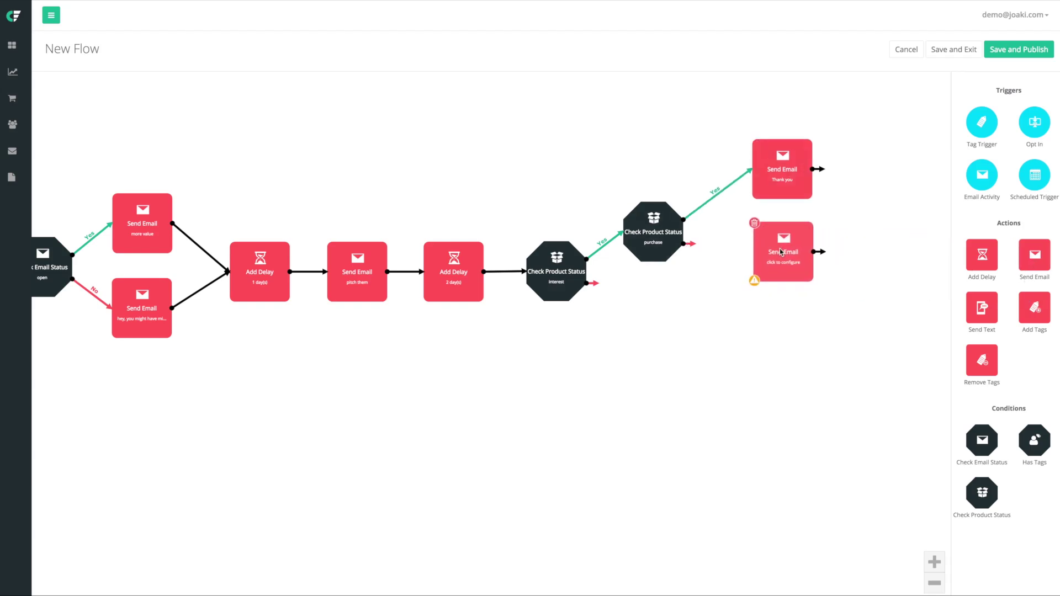
left_click_drag(691, 244, 784, 254)
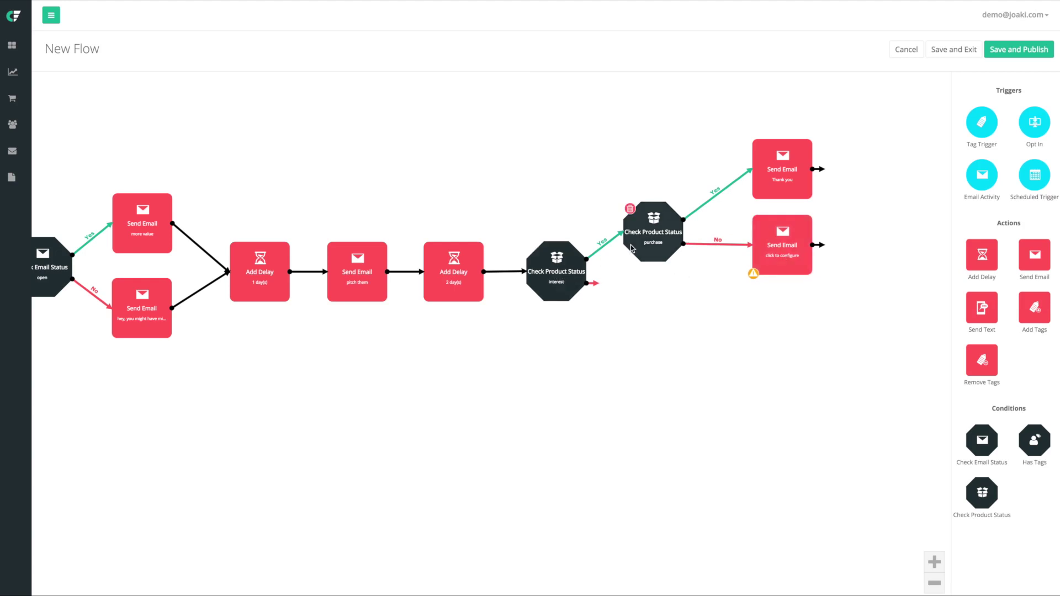
left_click_drag(772, 253, 782, 252)
left_click(782, 252)
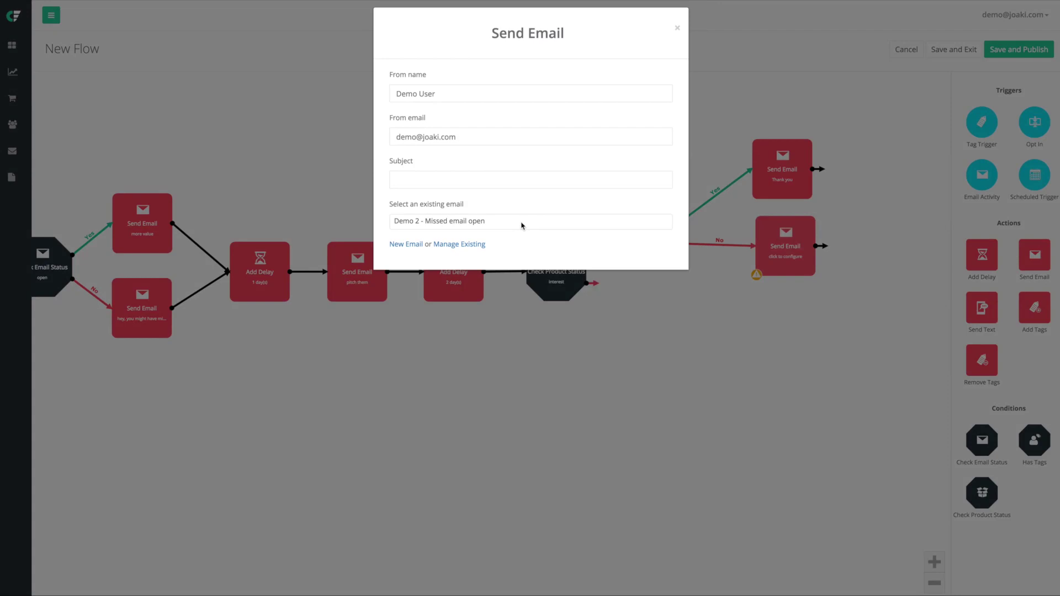
left_click(398, 187)
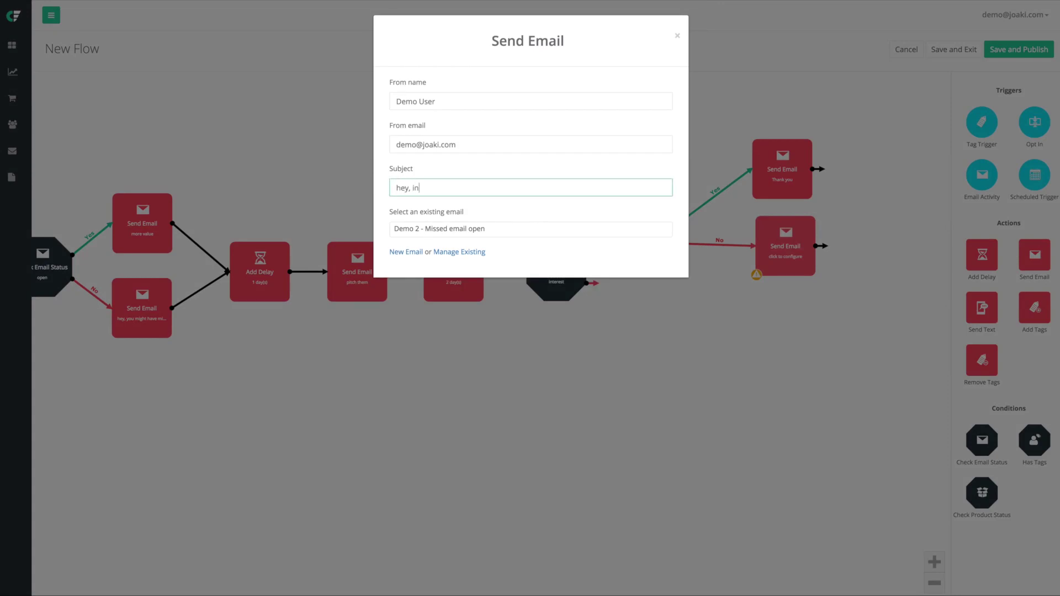
type("hey, interested")
left_click(484, 331)
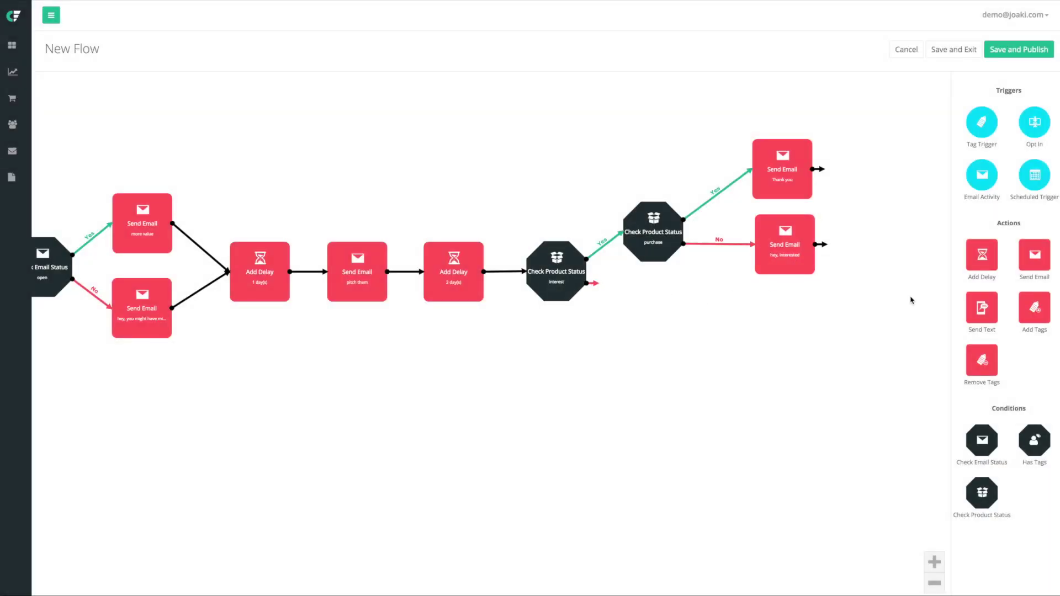
Attach a new Send Email step to the interest check's No output, then zoom out to show the full flow.
left_click_drag(1034, 264, 636, 321)
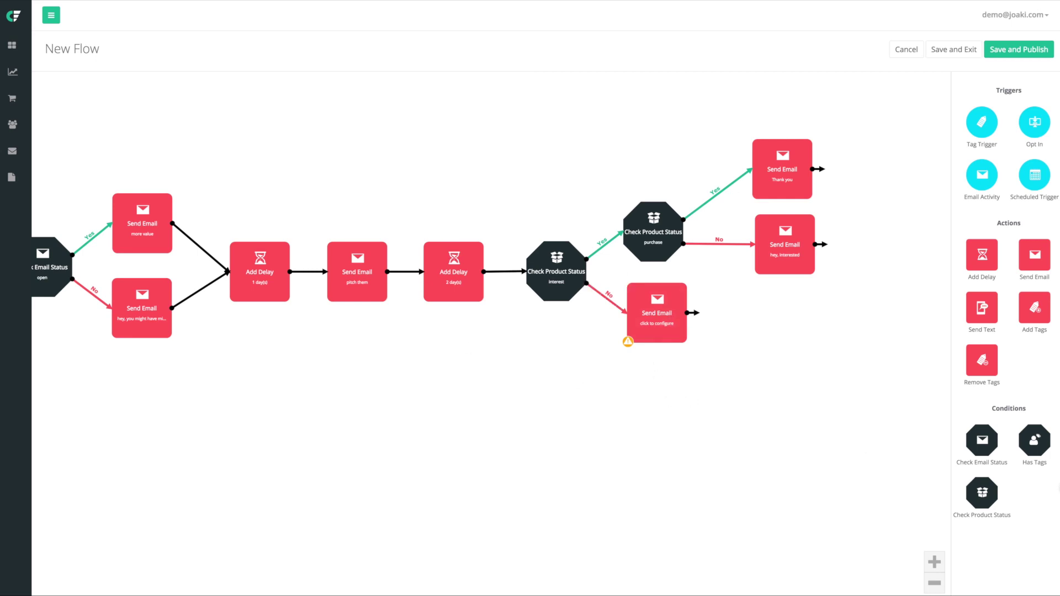
left_click(935, 586)
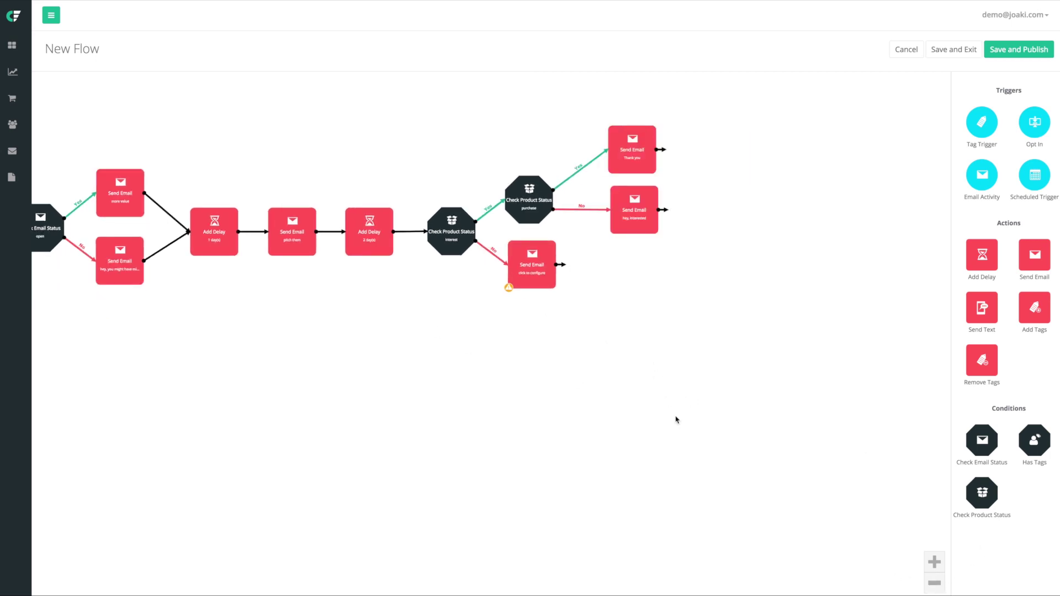
left_click_drag(677, 422, 786, 450)
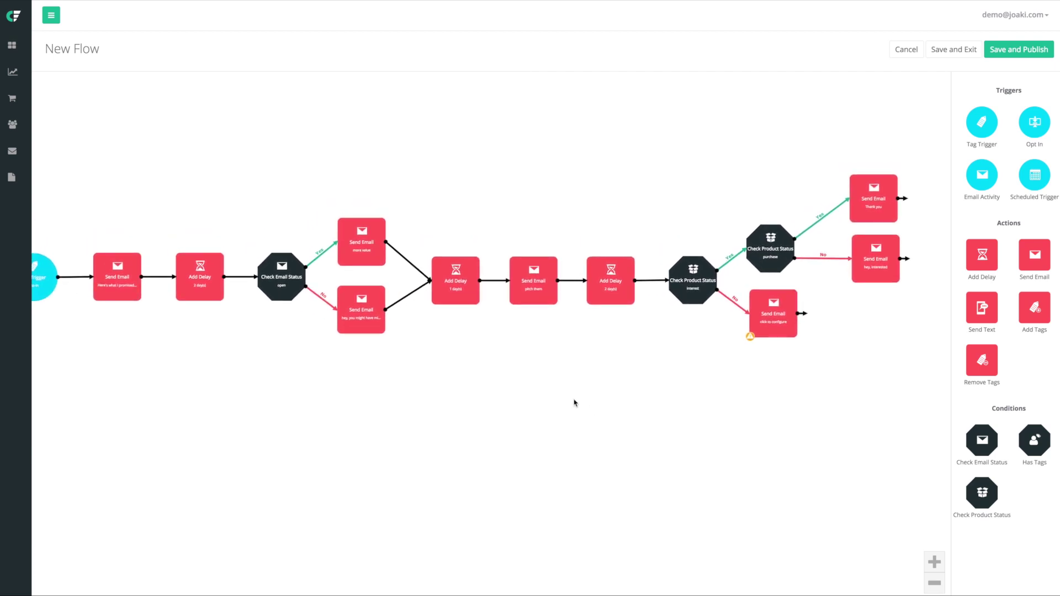
left_click_drag(575, 403, 606, 402)
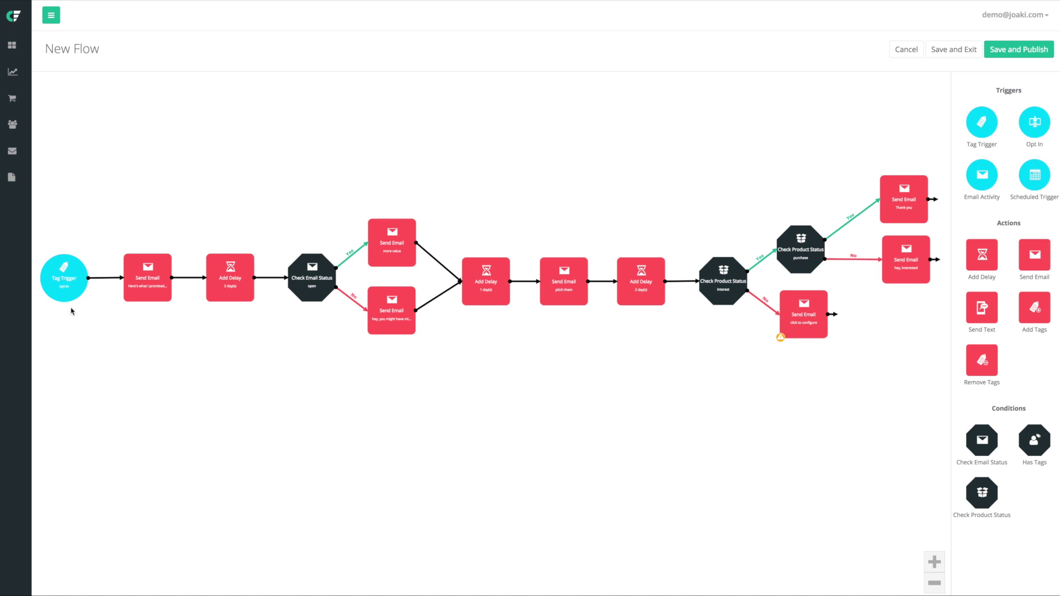
mouse_move(63, 279)
left_click_drag(727, 320, 630, 324)
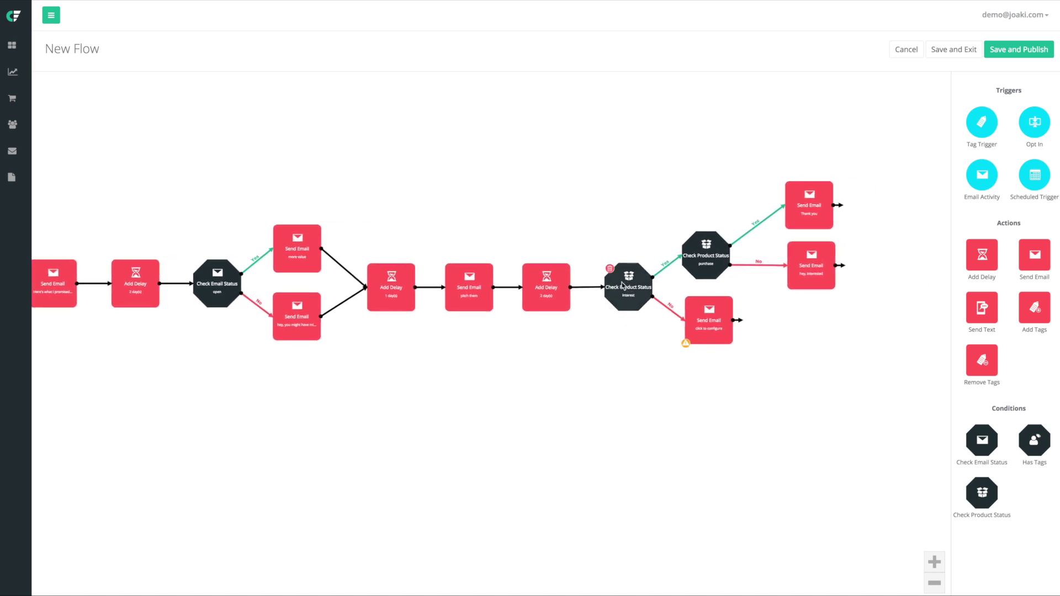